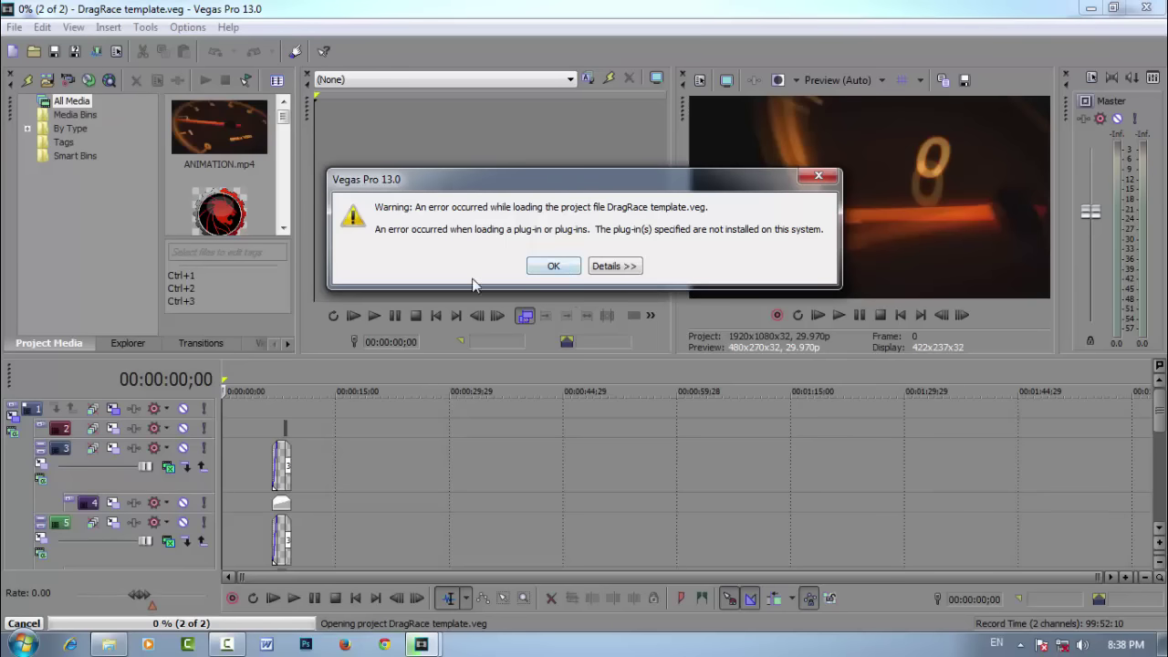
Step: Dismiss the plug-in warning and play the template from the start to review the intro animation
click(553, 267)
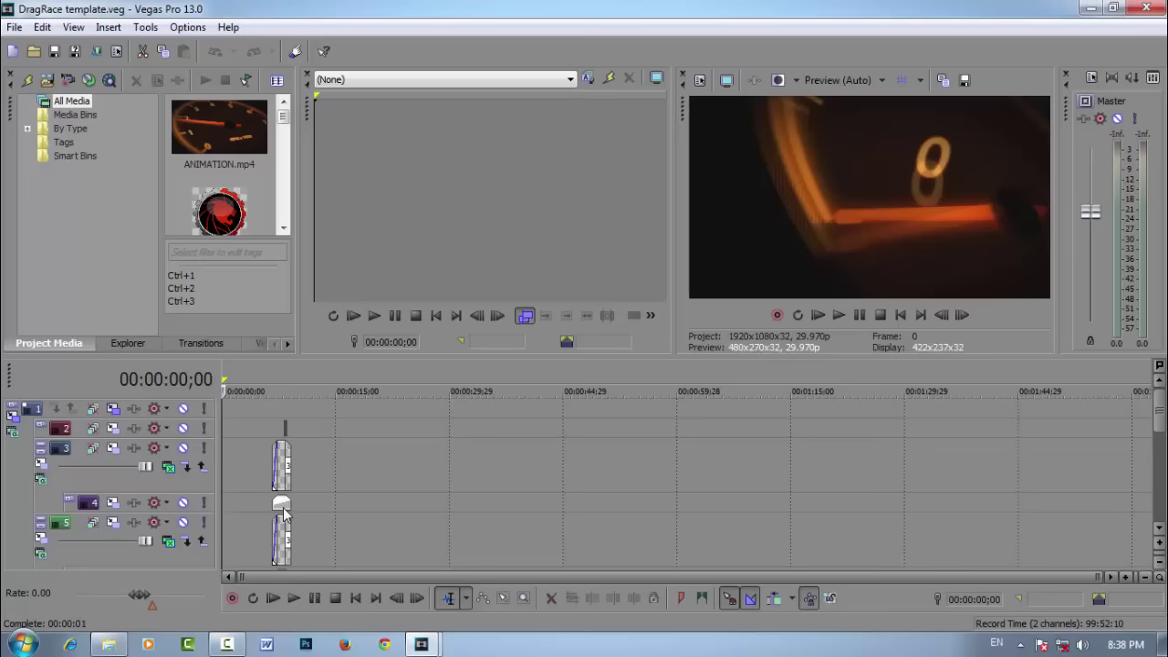
scroll(284, 513, up, 1)
scroll(283, 514, up, 5)
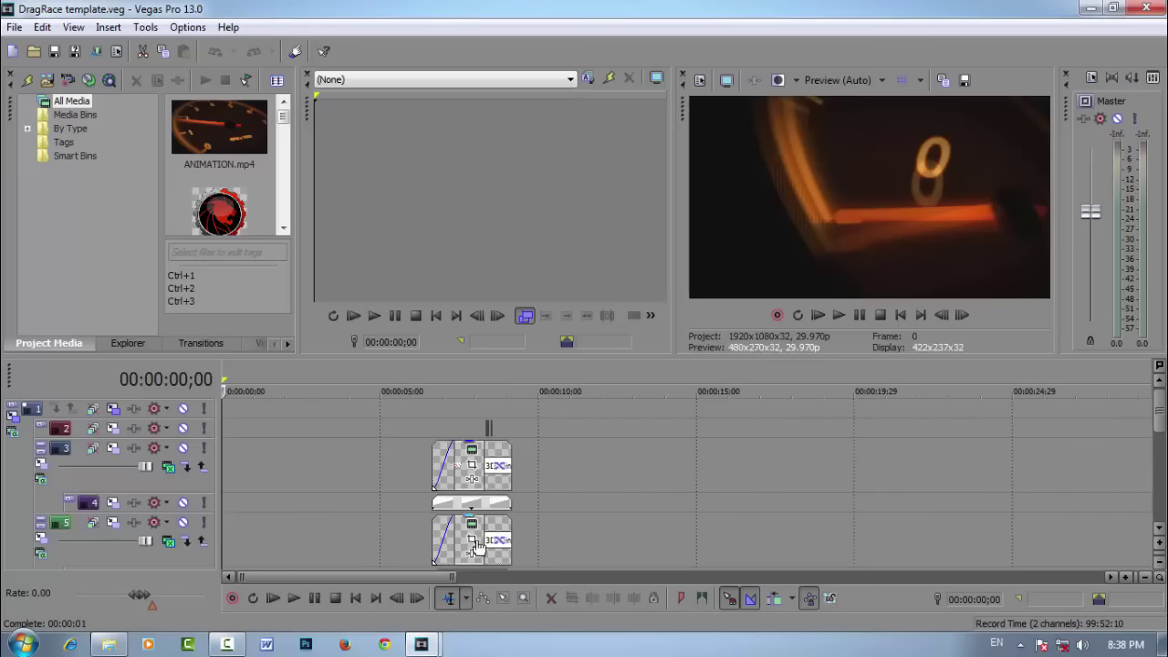
mouse_move(410, 581)
mouse_down()
mouse_move(433, 581)
mouse_move(416, 581)
mouse_up()
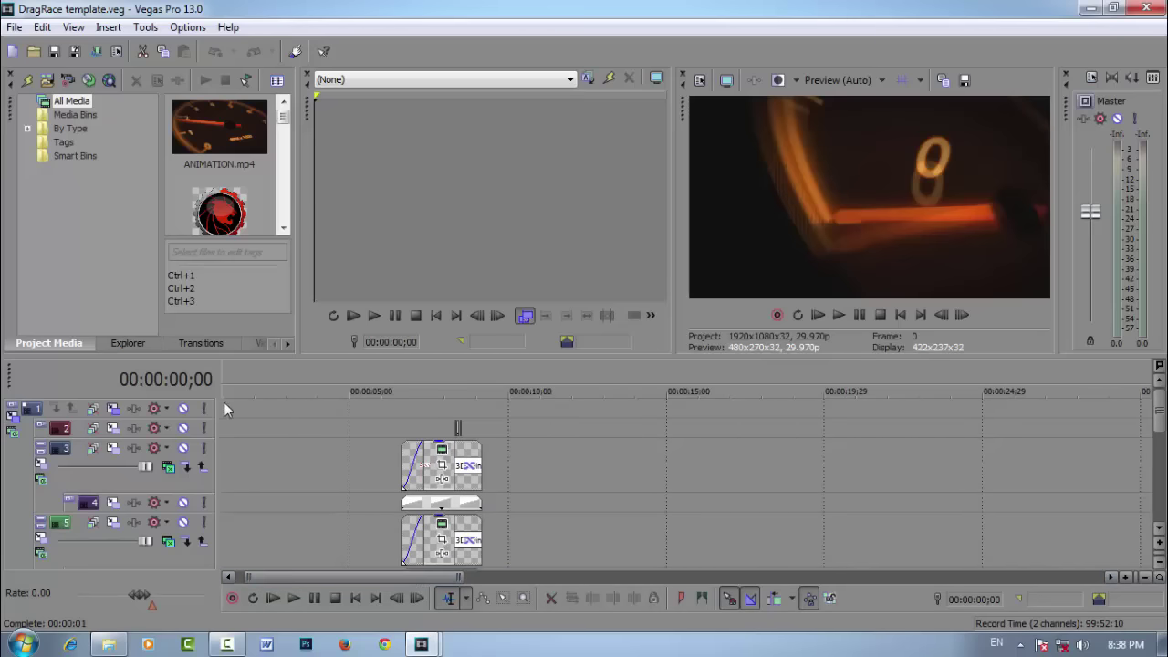
click(840, 315)
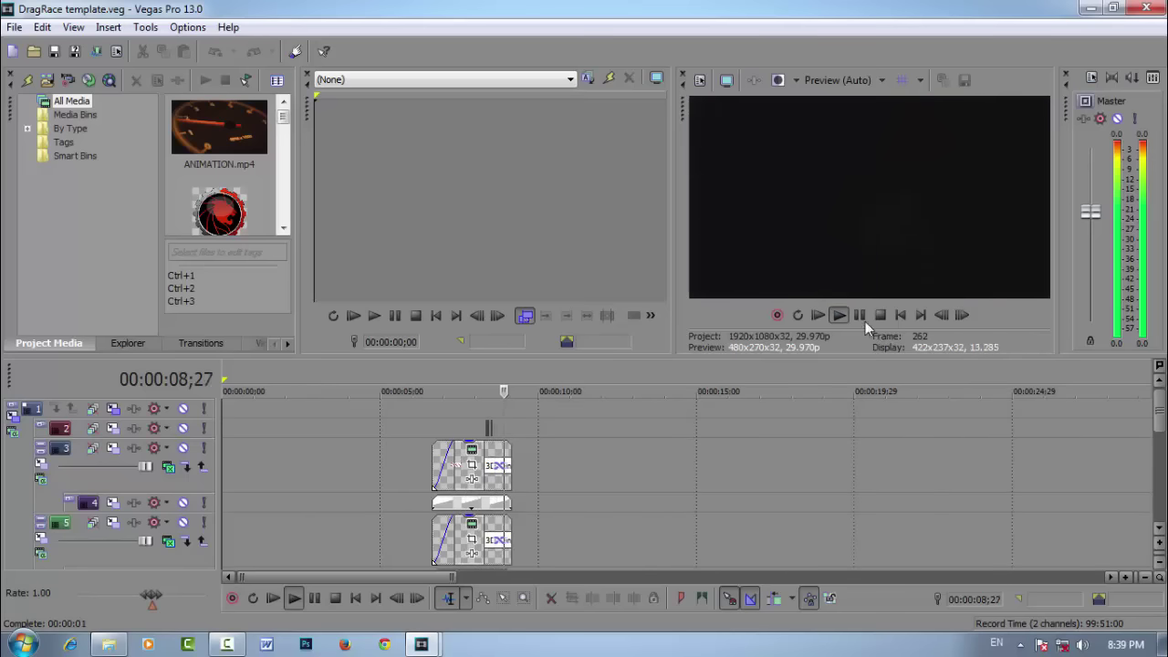
click(859, 315)
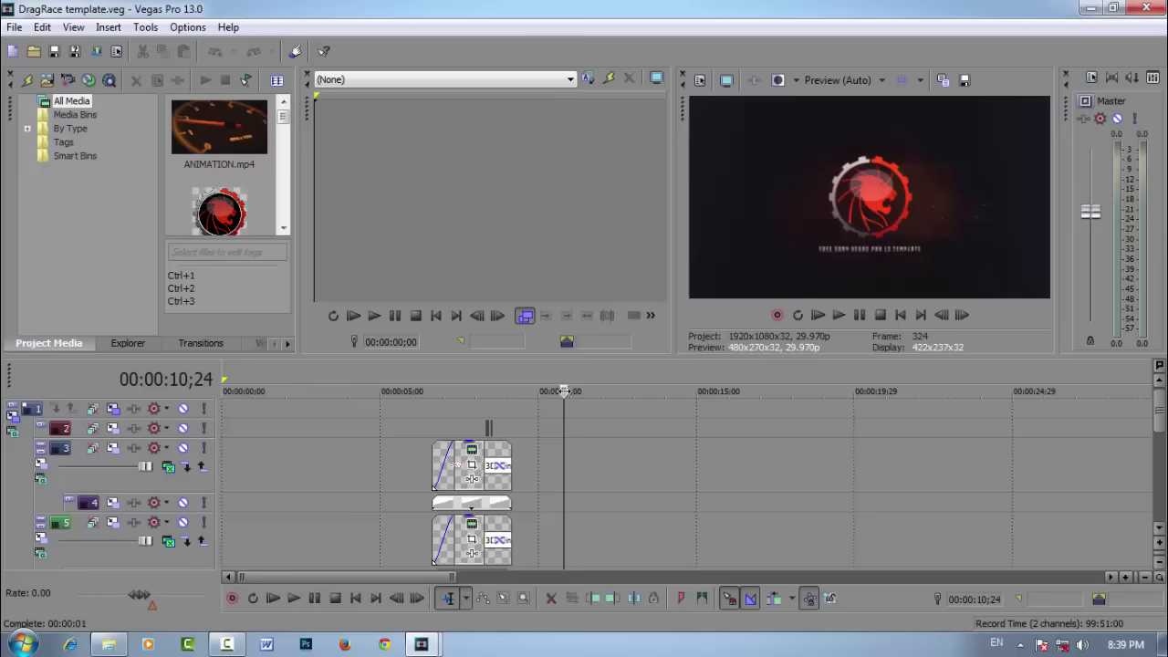
click(387, 418)
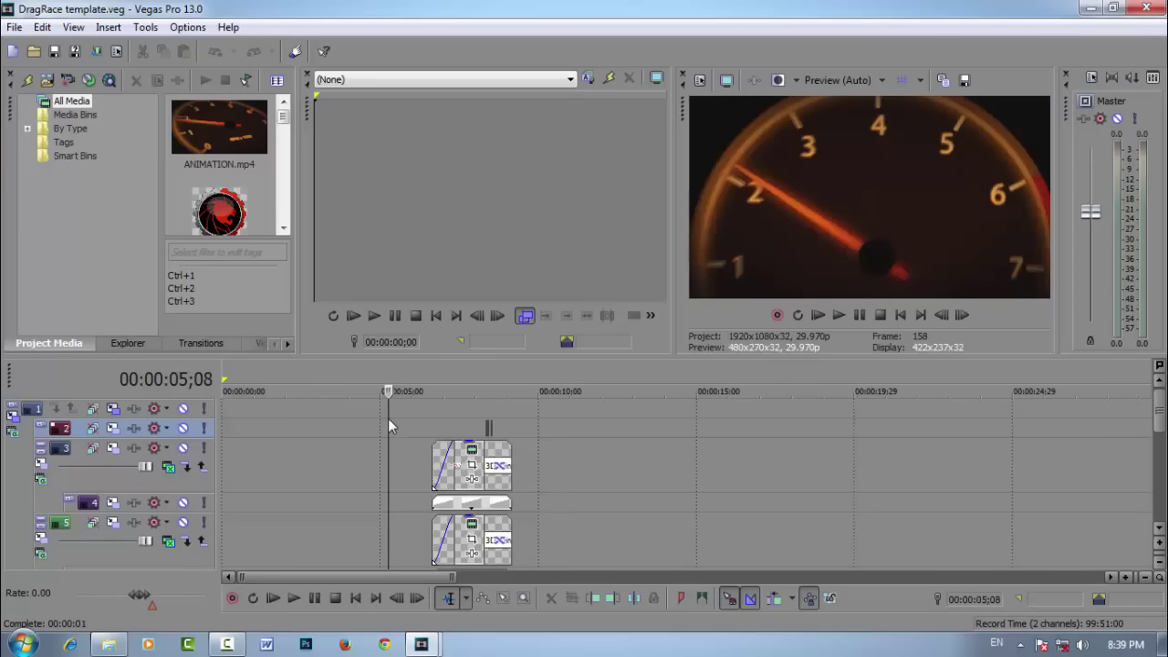
Step: Replace the title text on track 3 with "TECH" and set its font size to 36
click(473, 451)
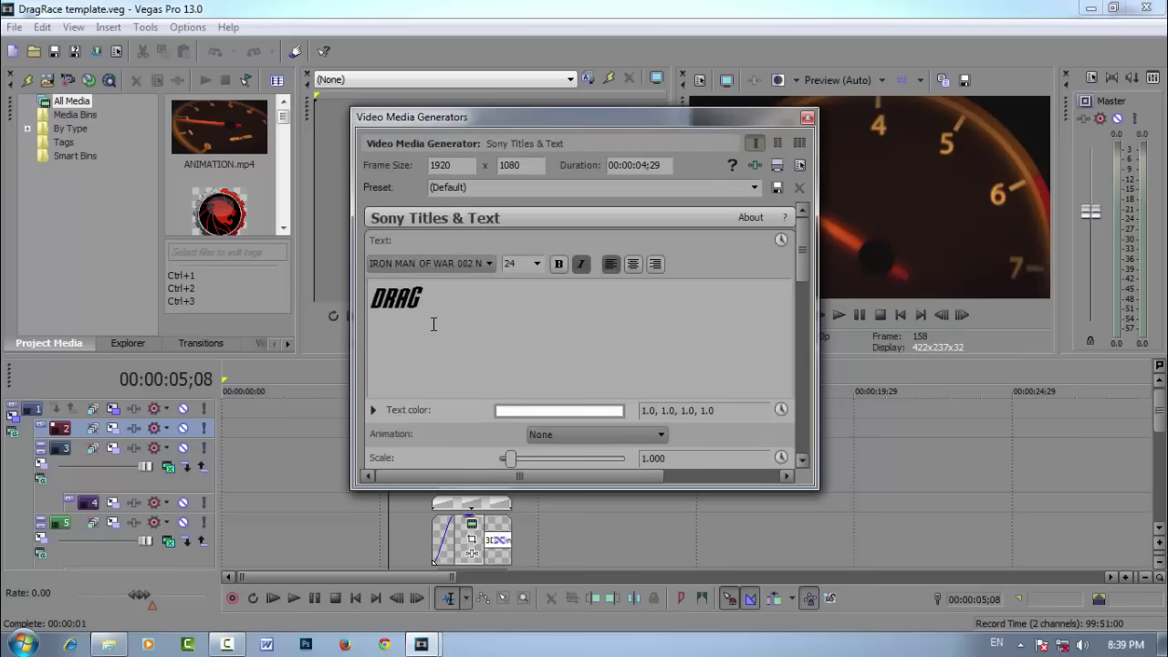
drag(426, 303, 335, 323)
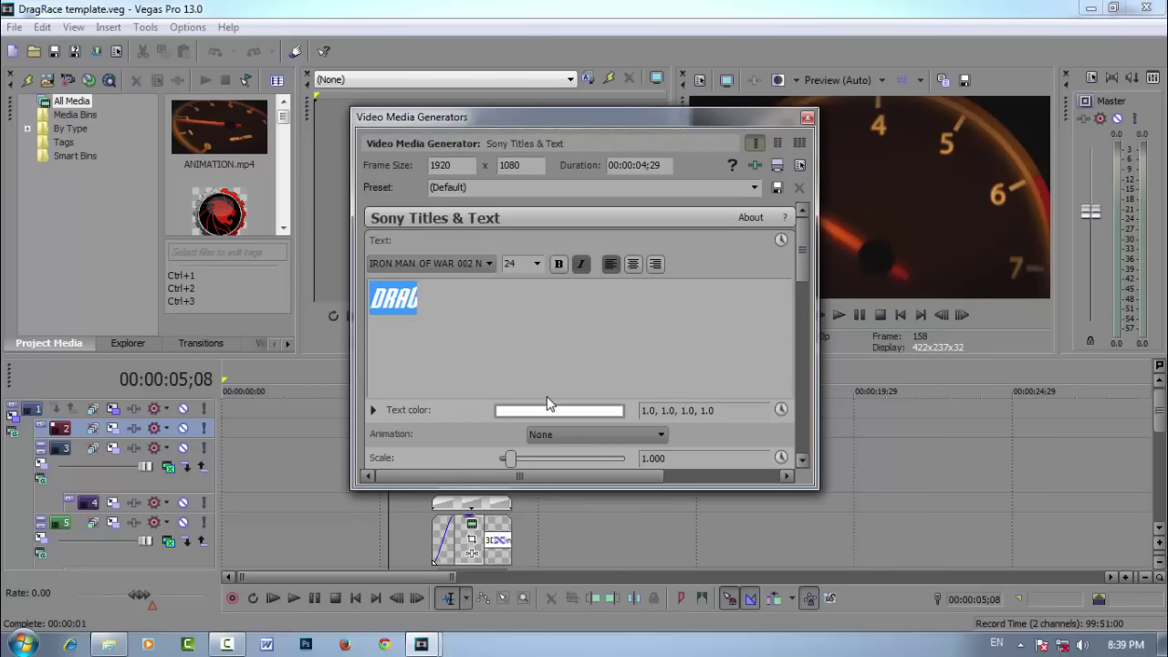
text(I)
text(ECH)
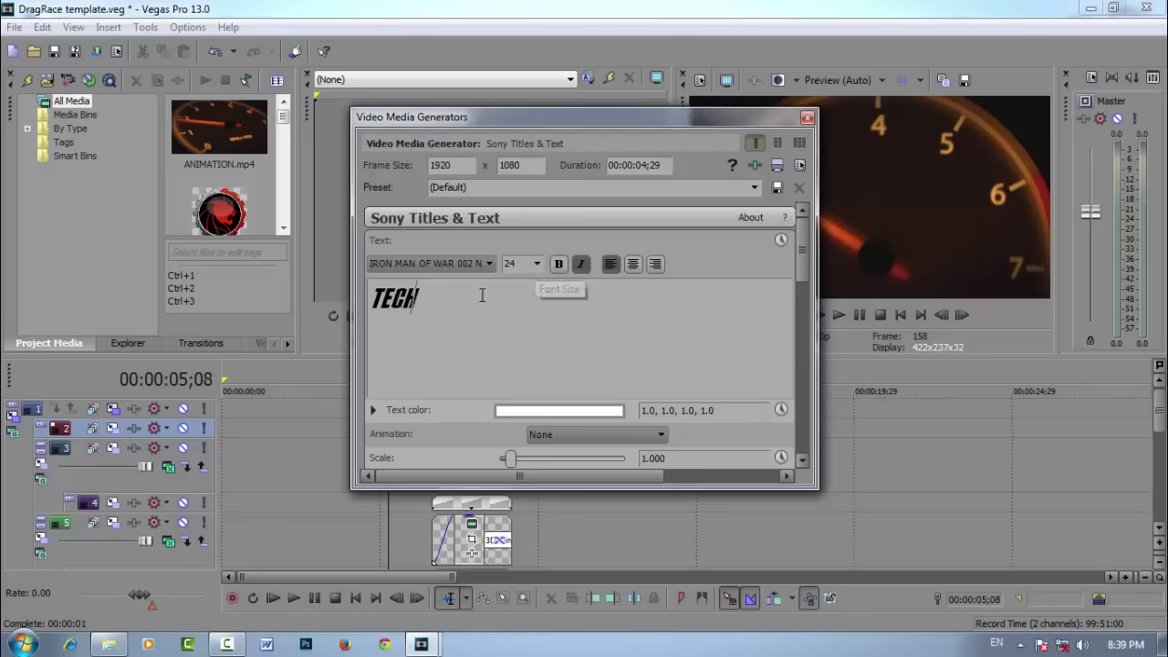
drag(438, 305, 329, 308)
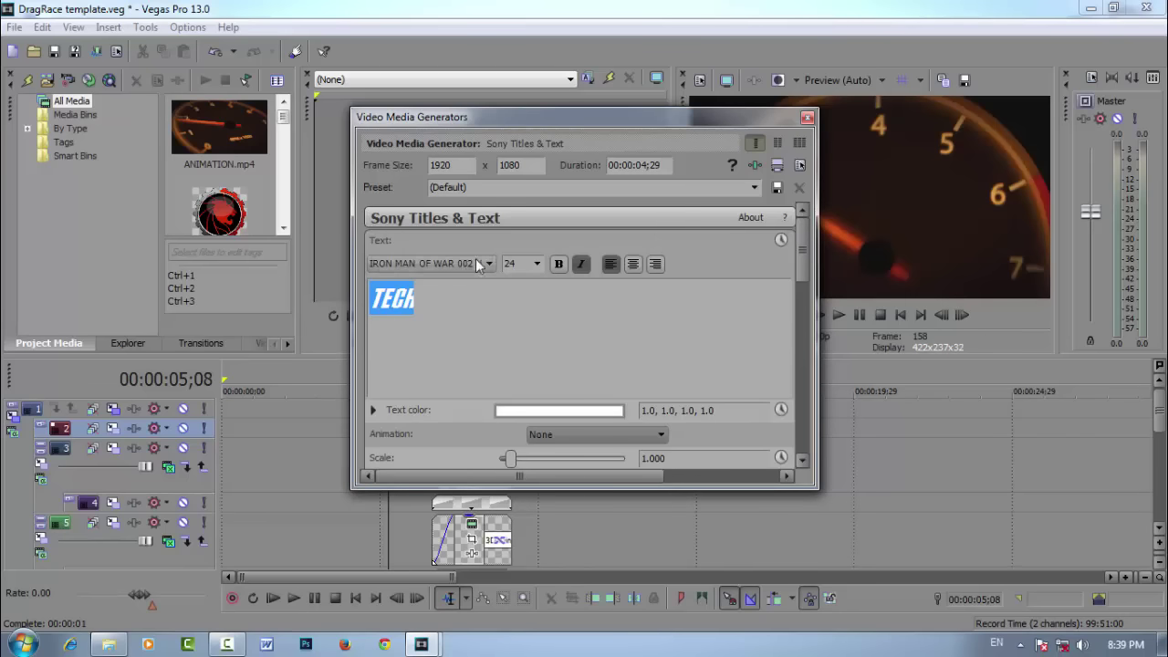
click(538, 263)
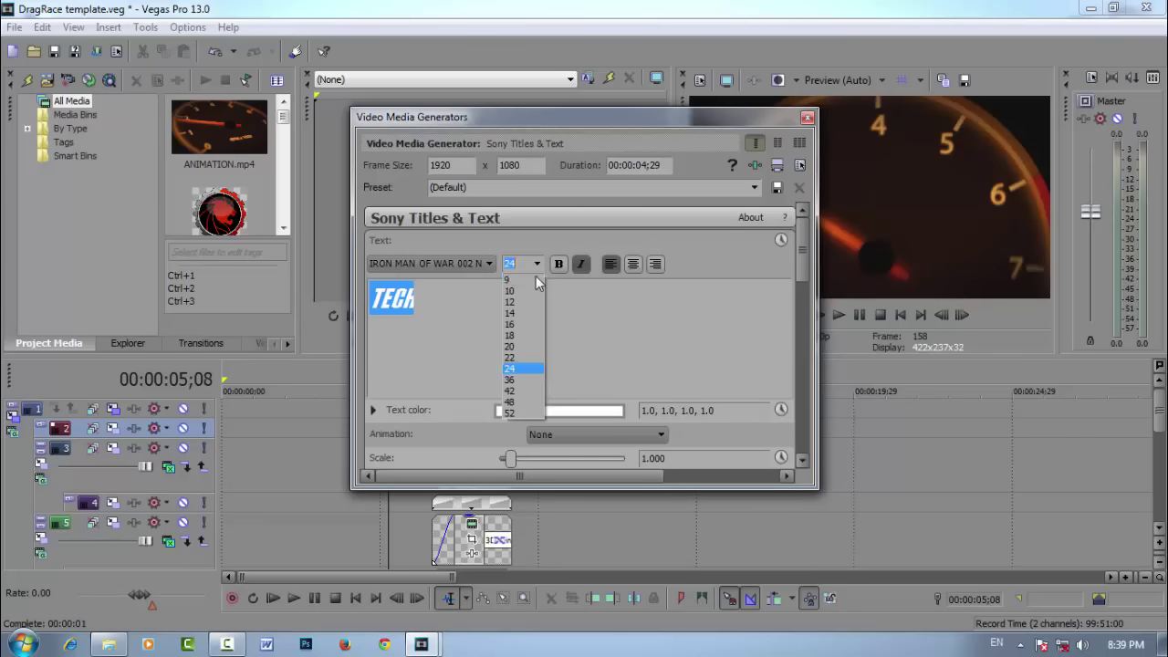
click(518, 379)
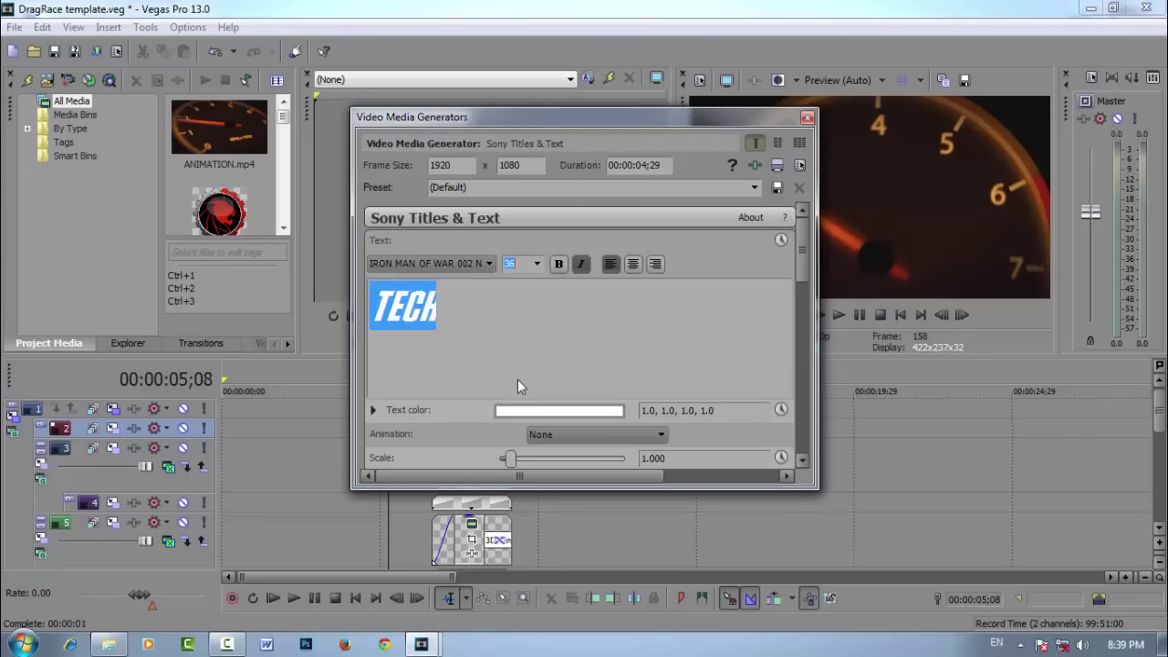
click(806, 117)
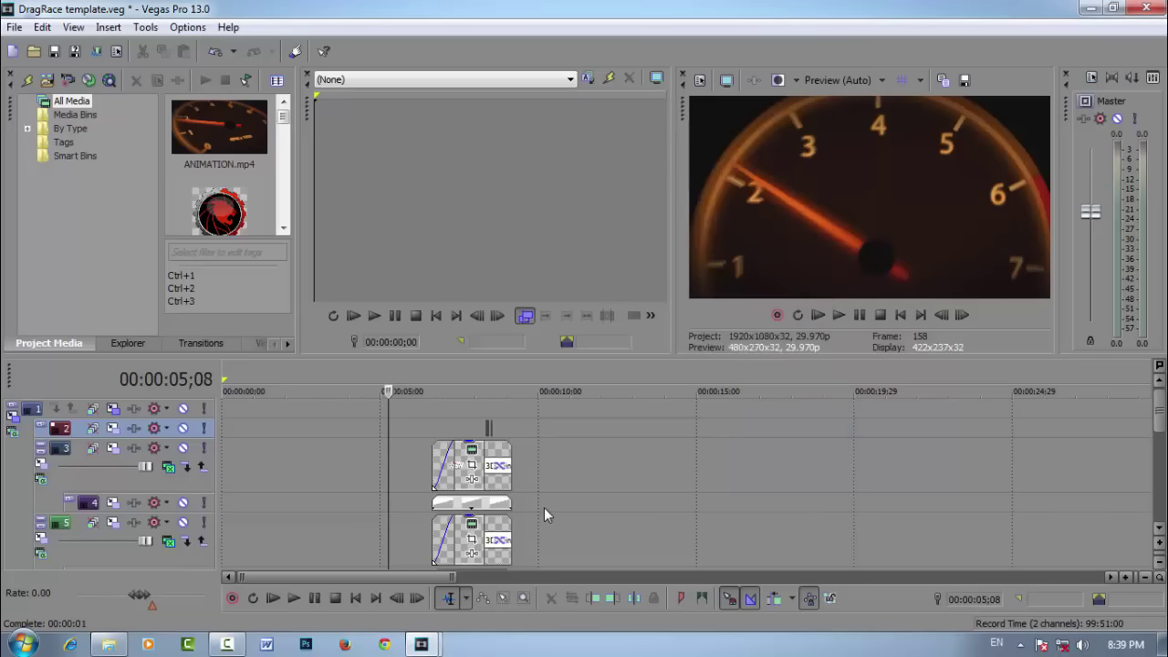
Step: Replace the title text on track 5 with "DSH" and set its font size to 36
scroll(528, 510, down, 2)
scroll(513, 507, up, 2)
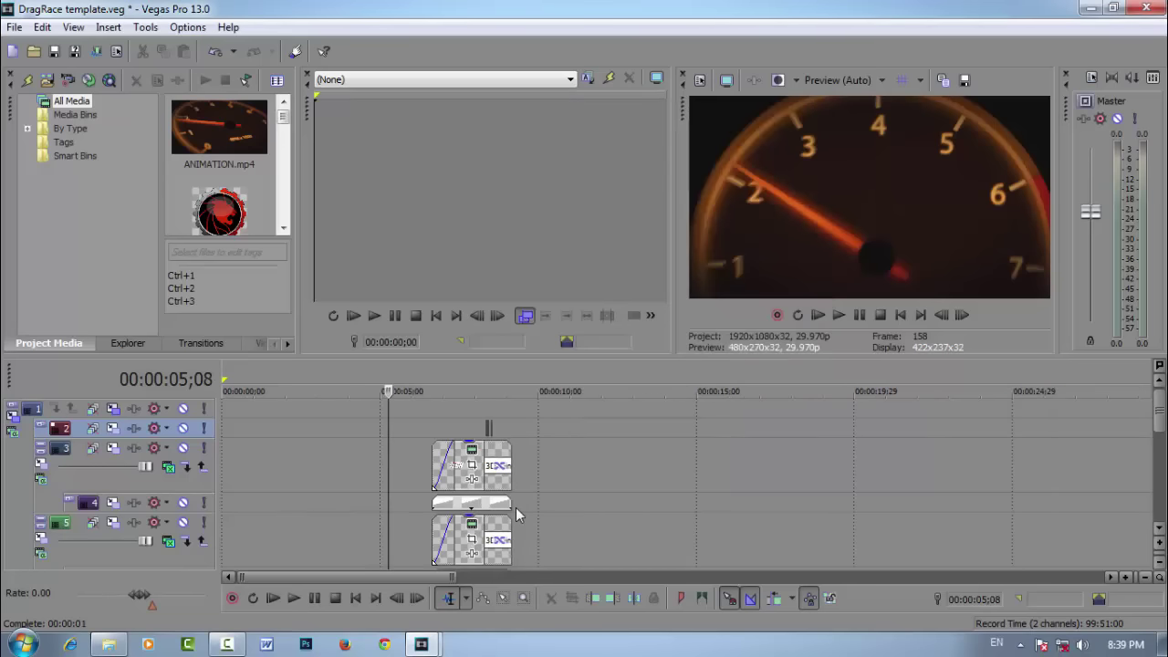
click(471, 526)
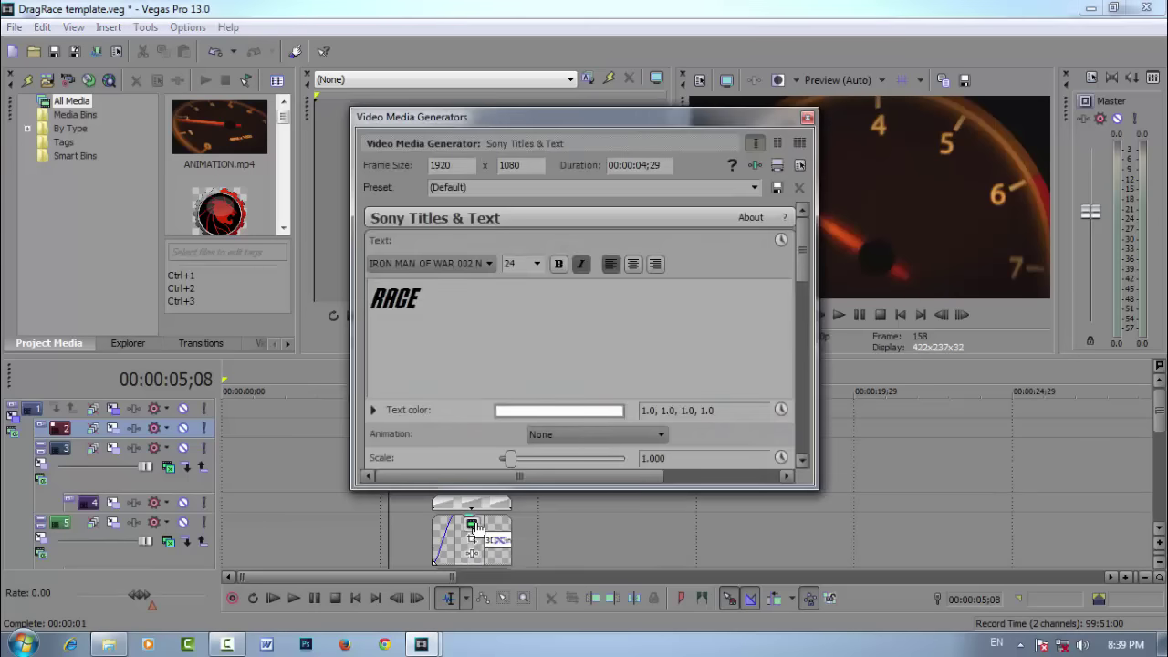
drag(468, 316, 354, 312)
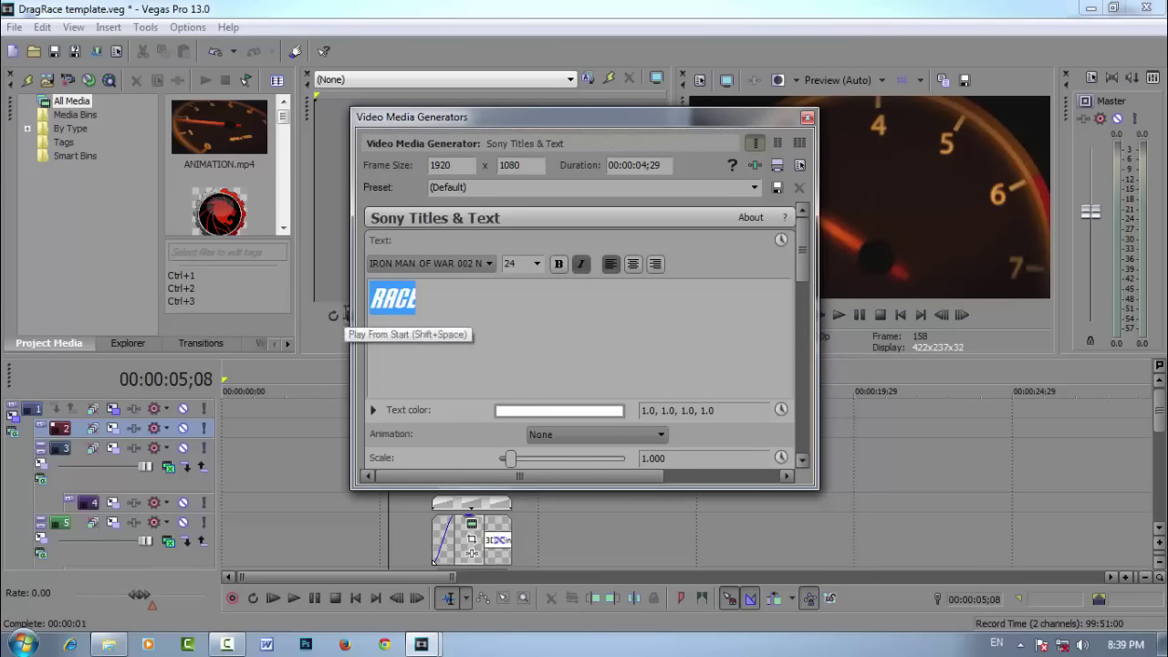
text(DSH)
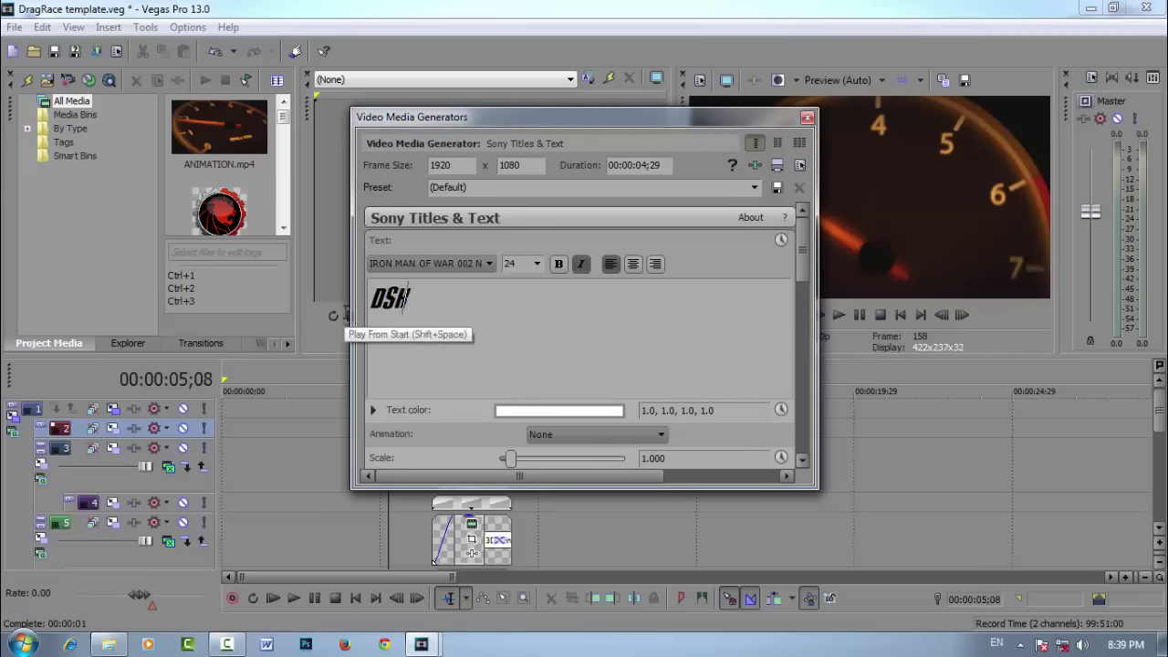
key(ctrl+a)
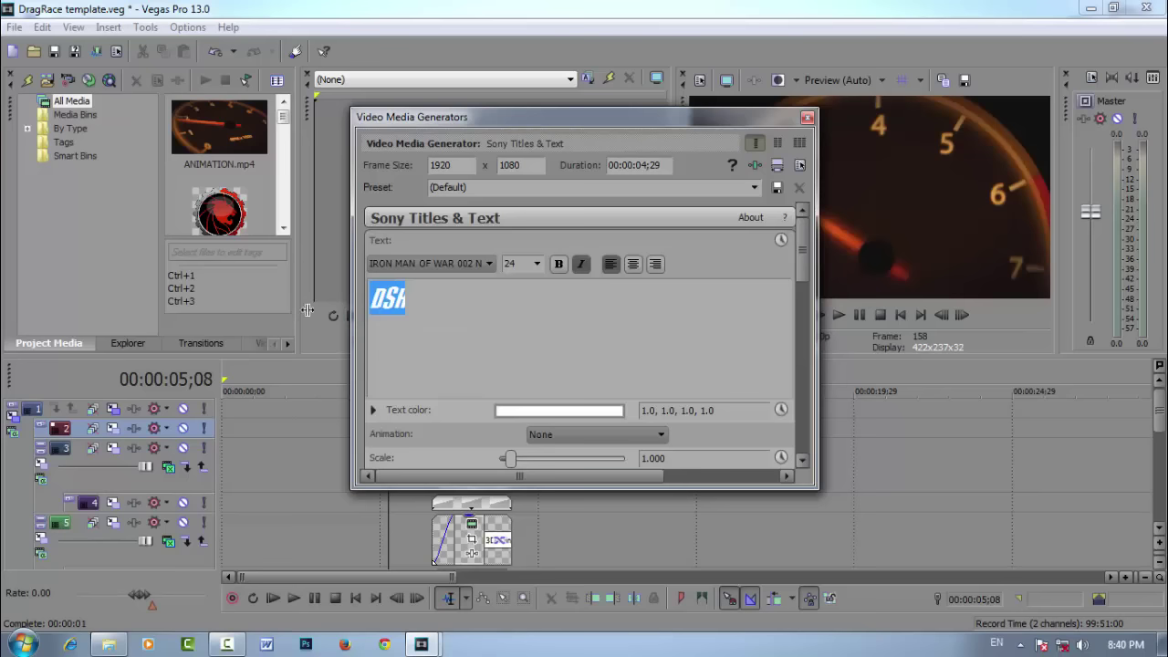
click(537, 264)
click(521, 383)
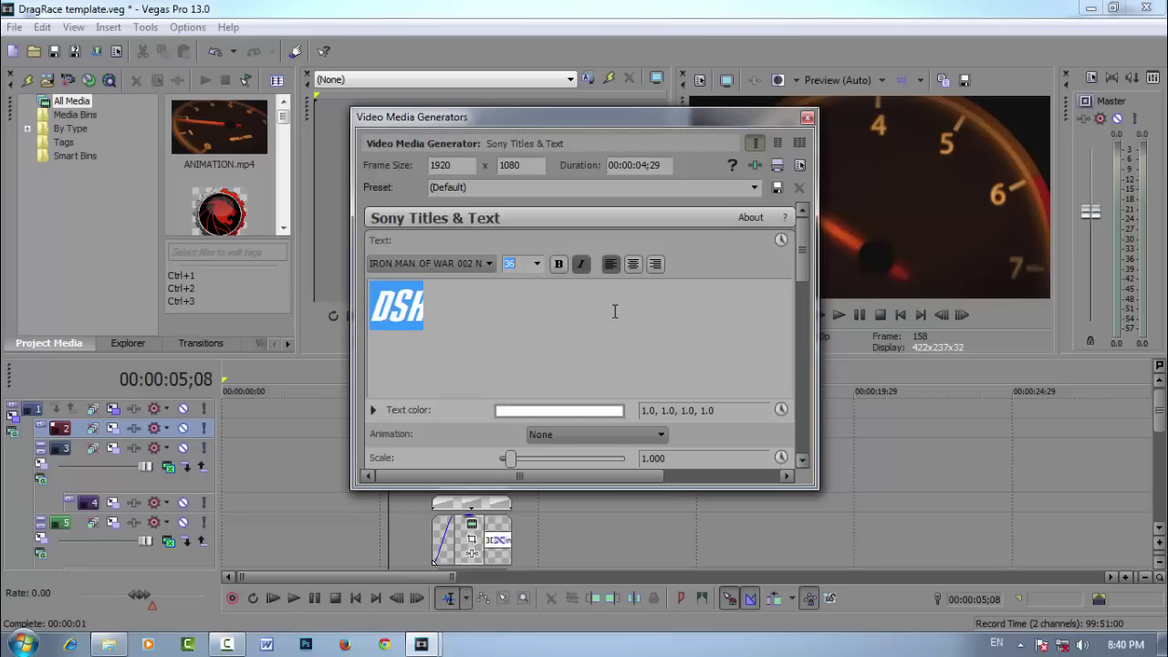
click(806, 117)
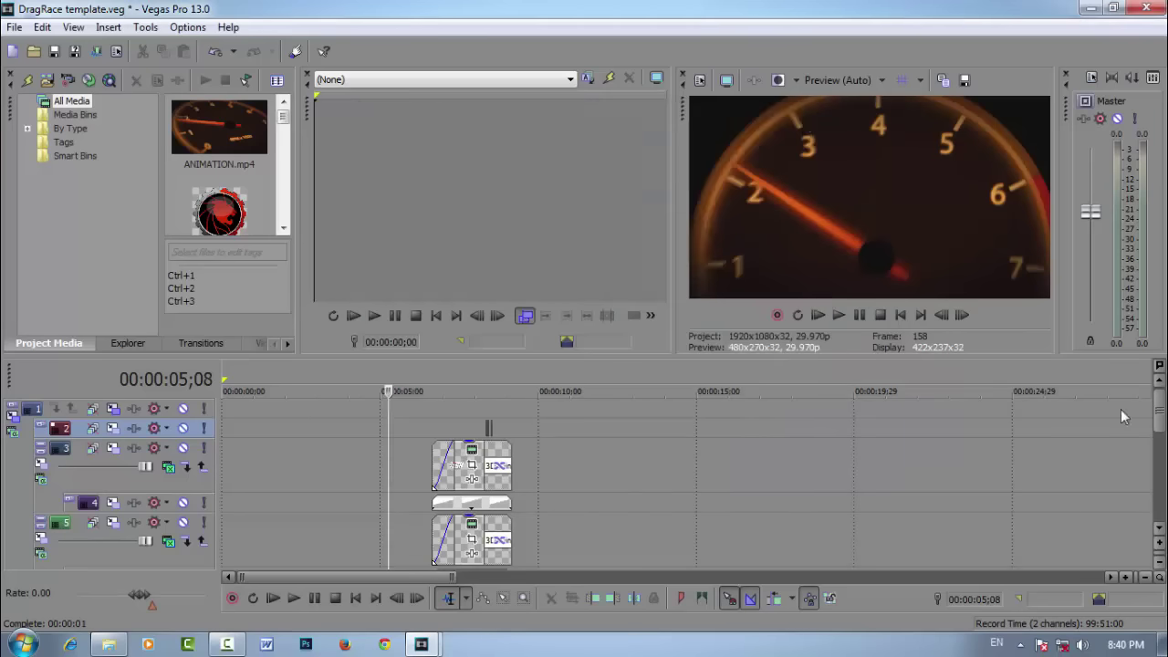
Step: Open the generated tagline text on track 9 and set its font size to 24
drag(1161, 422, 1162, 469)
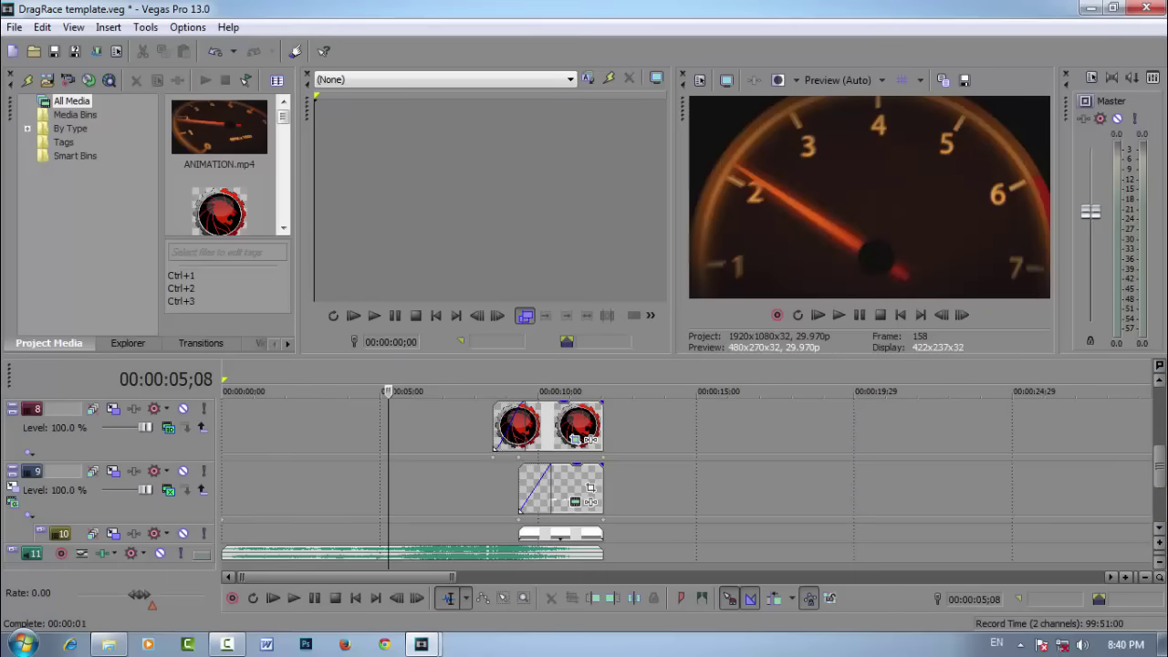
click(576, 503)
triple_click(425, 285)
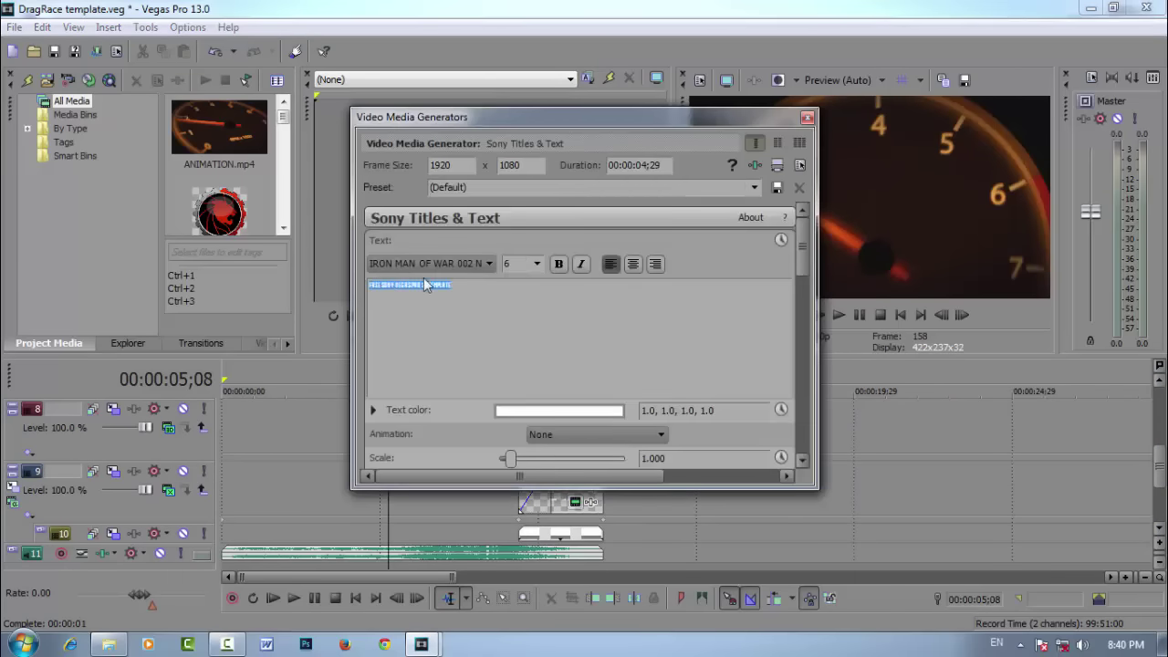
click(538, 264)
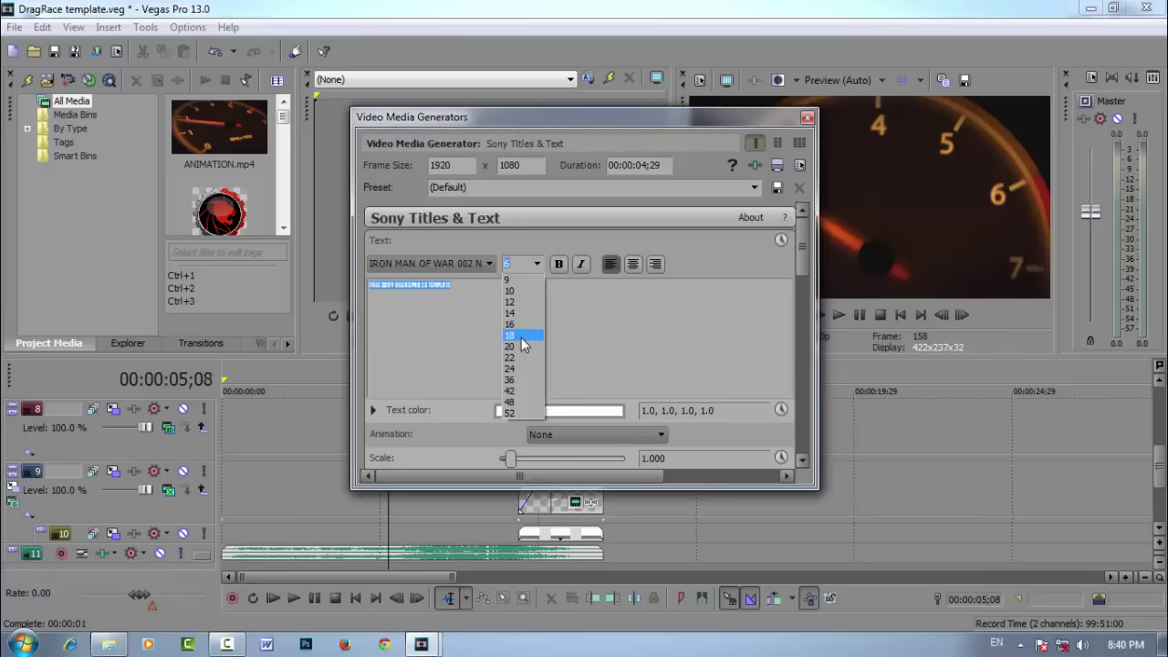
click(521, 336)
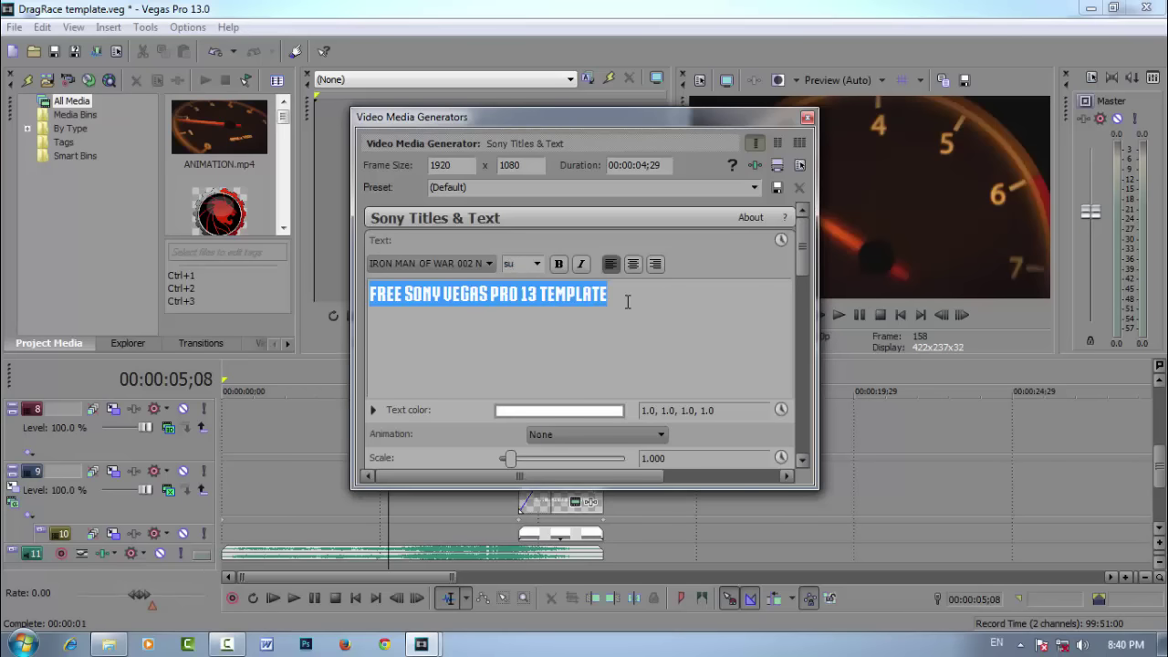
click(537, 264)
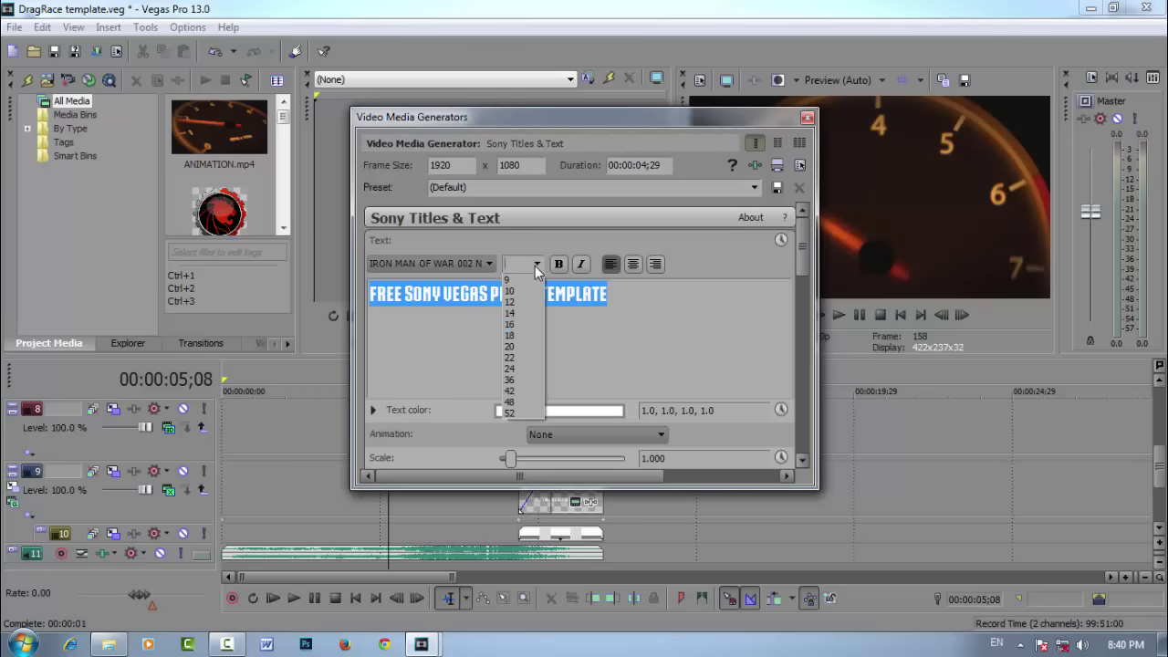
click(523, 380)
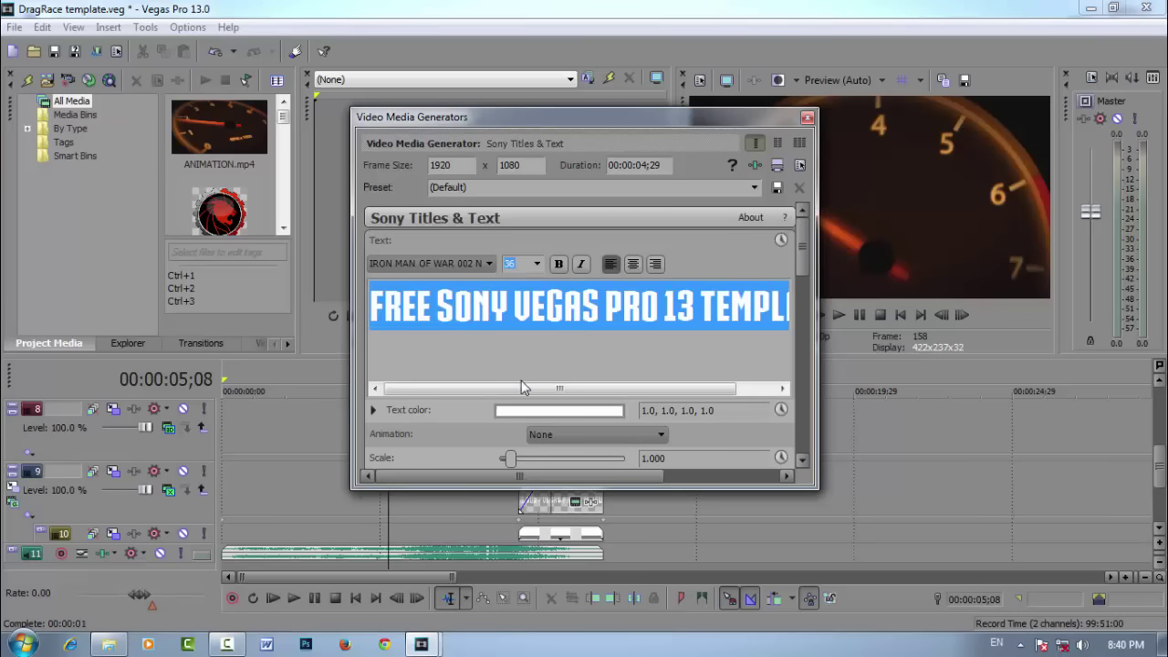
click(536, 263)
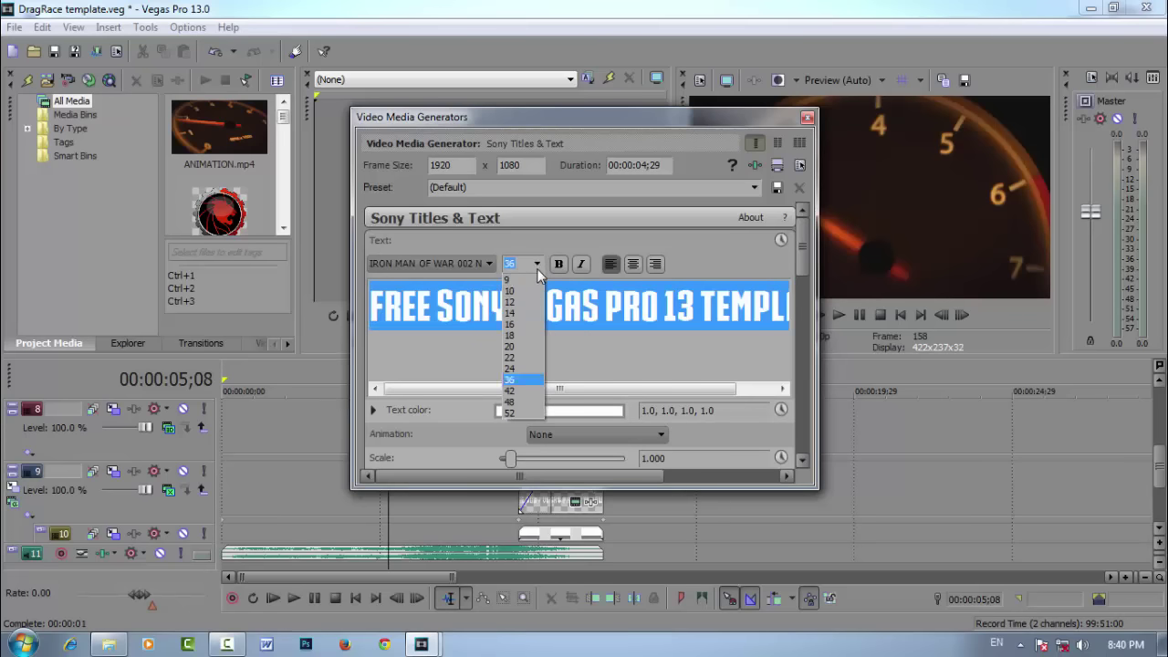
click(525, 368)
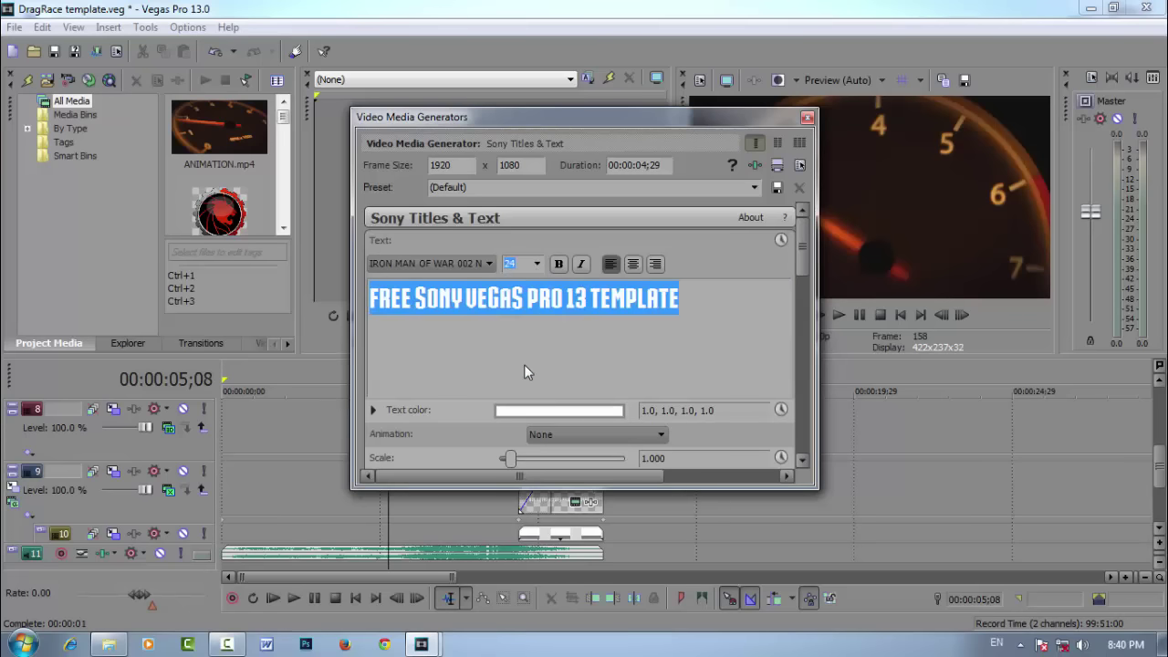
Step: Replace the tagline text on track 9 with "SUBSCRIBE FOR STAY UPDATE" and close the text generator
click(705, 305)
drag(679, 301, 311, 345)
text(SU)
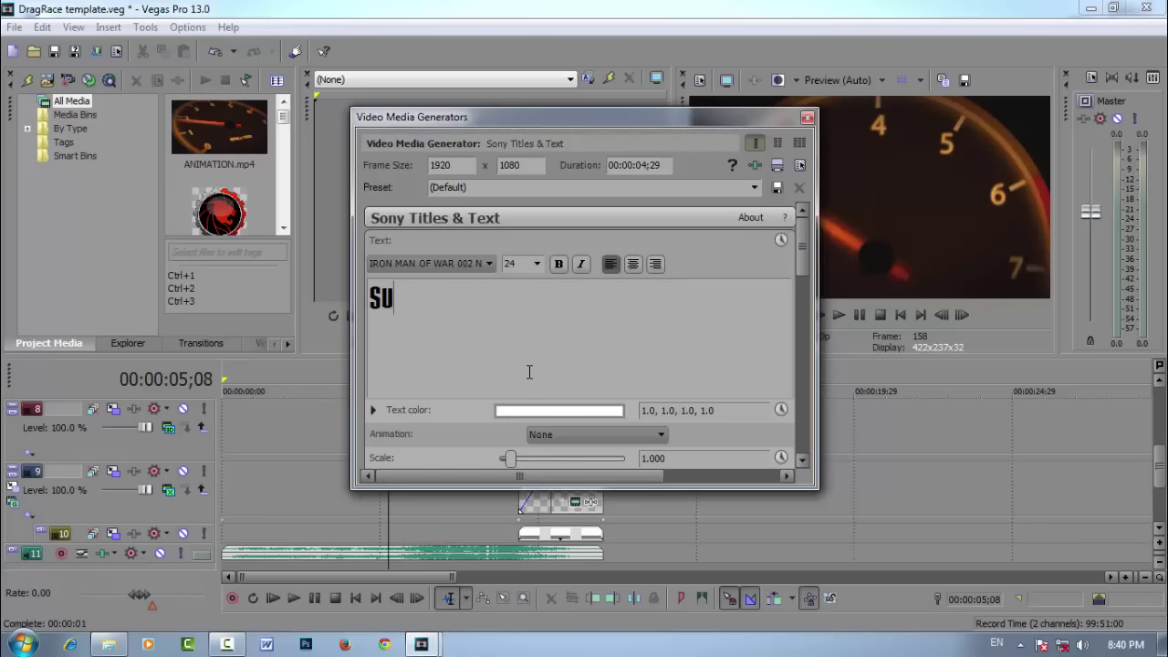
text(BSCRI)
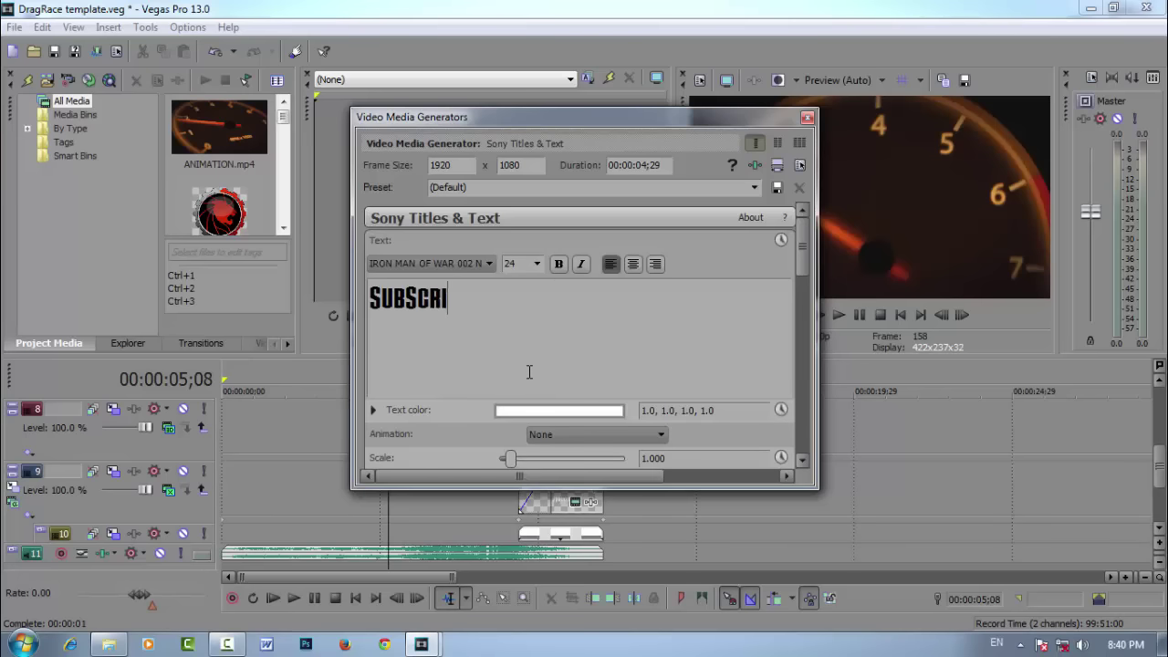
text(BE FOR)
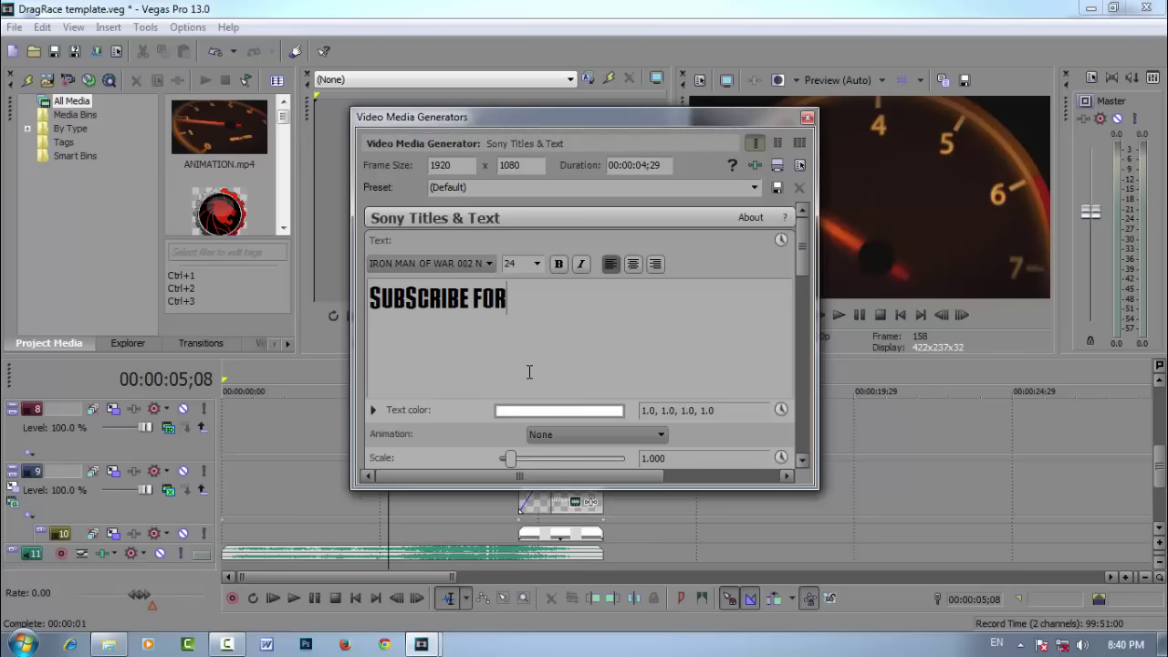
text( Stay u)
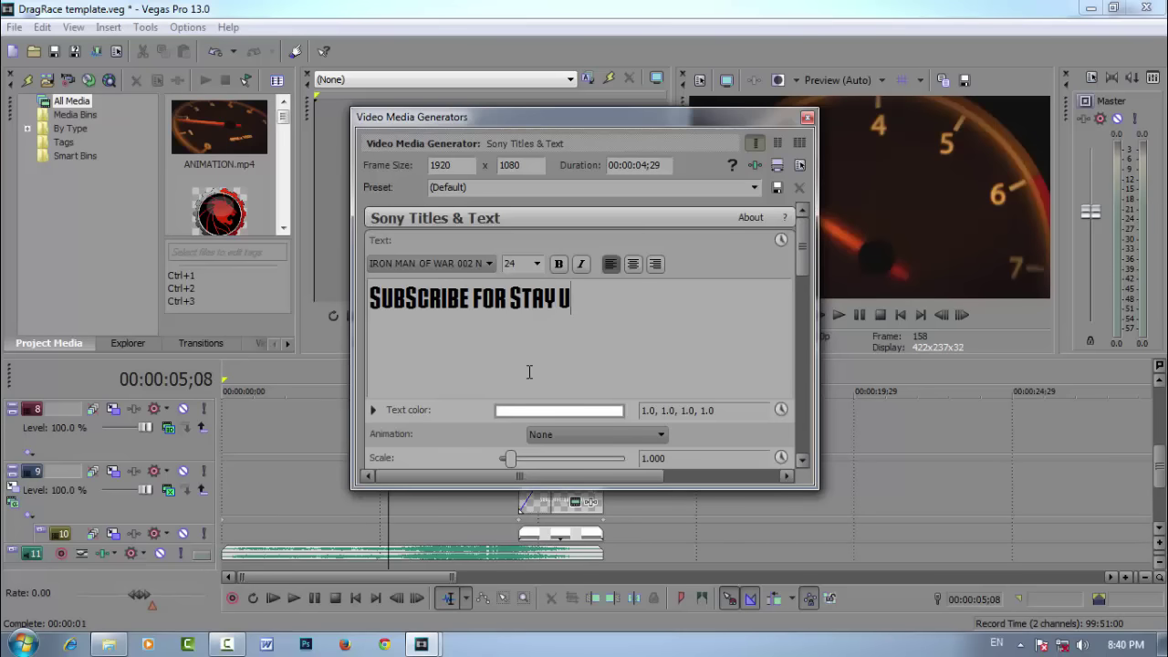
text(pdated)
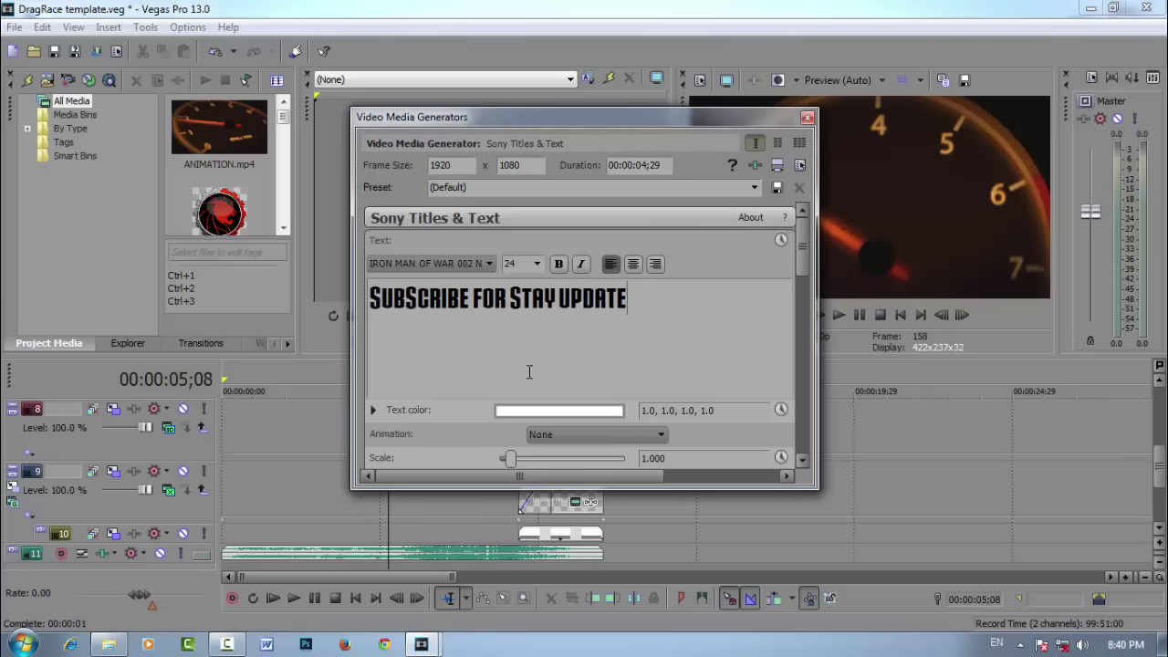
click(806, 119)
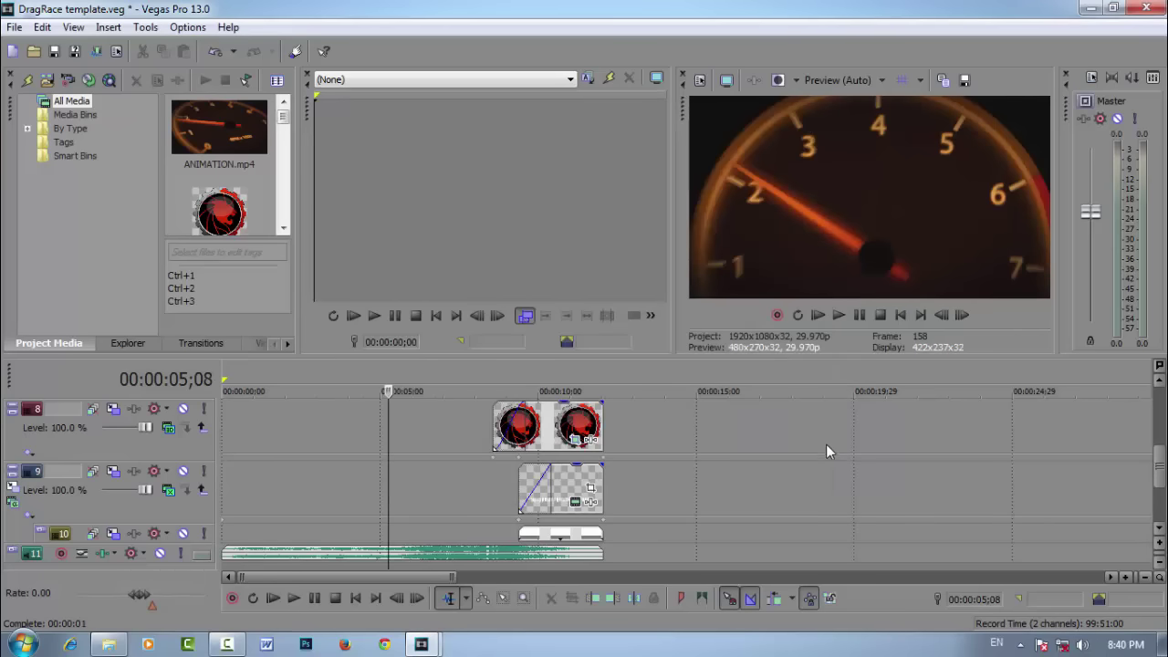
scroll(1152, 464, up, 2)
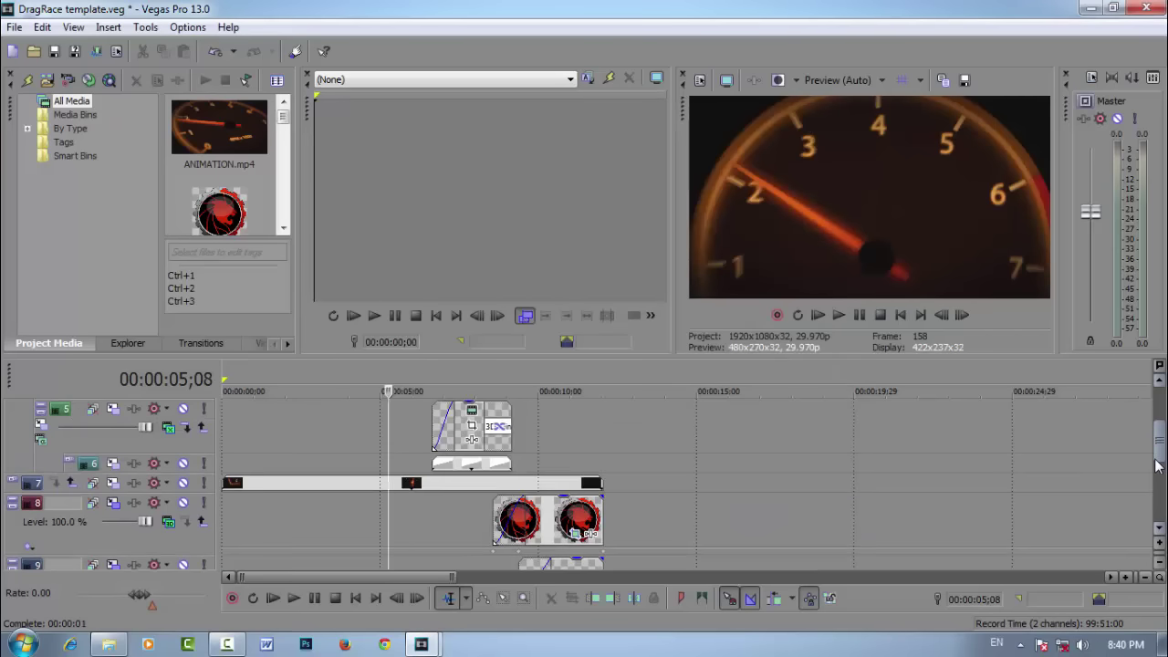
Step: Delete the template's logo clip from track 8
scroll(1155, 466, down, 1)
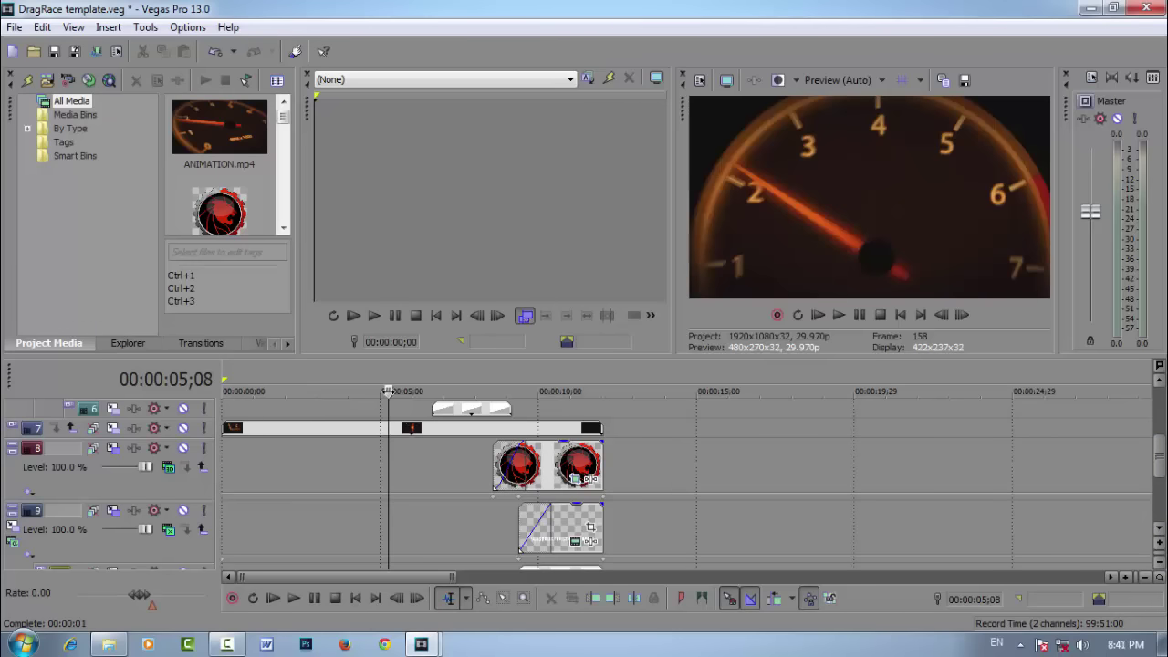
click(548, 470)
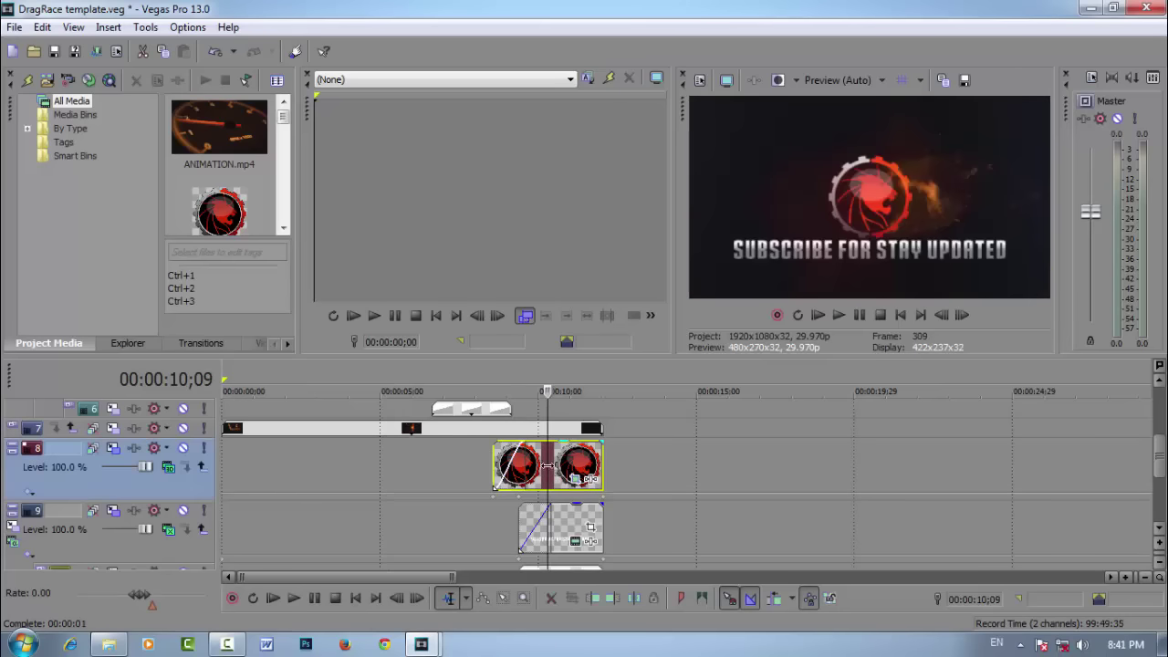
key(Delete)
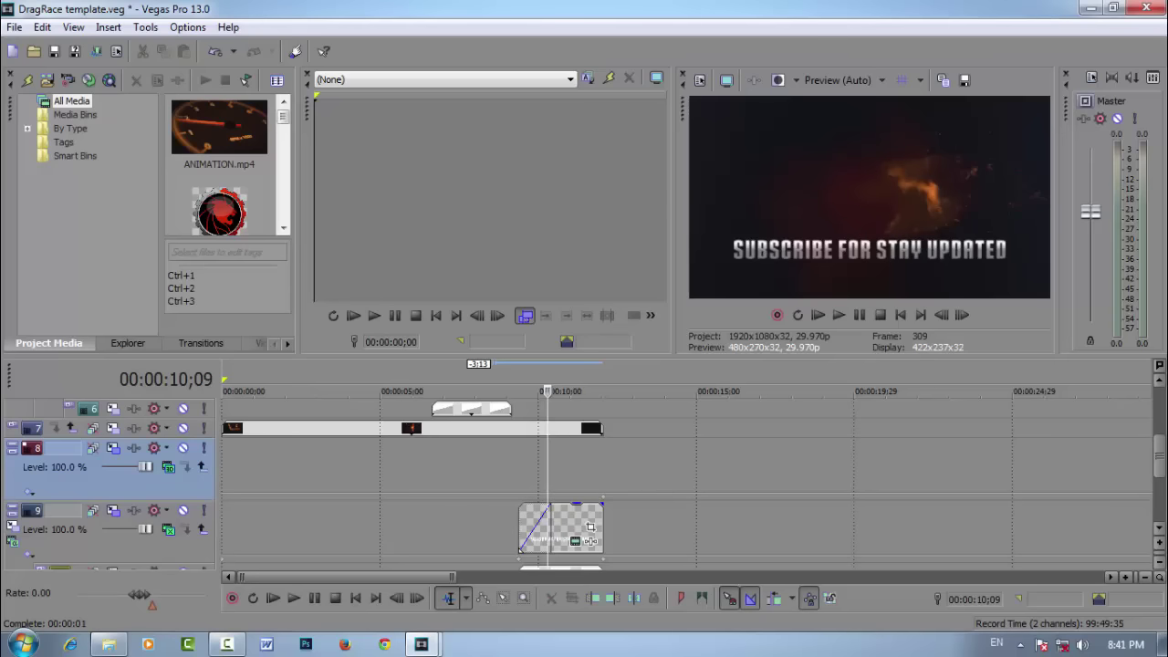
Step: Set the text color of the generated tagline on track 9 to red (1.0, 0.04, 0.06, 1.0) and close the text generator
drag(1160, 462, 1160, 475)
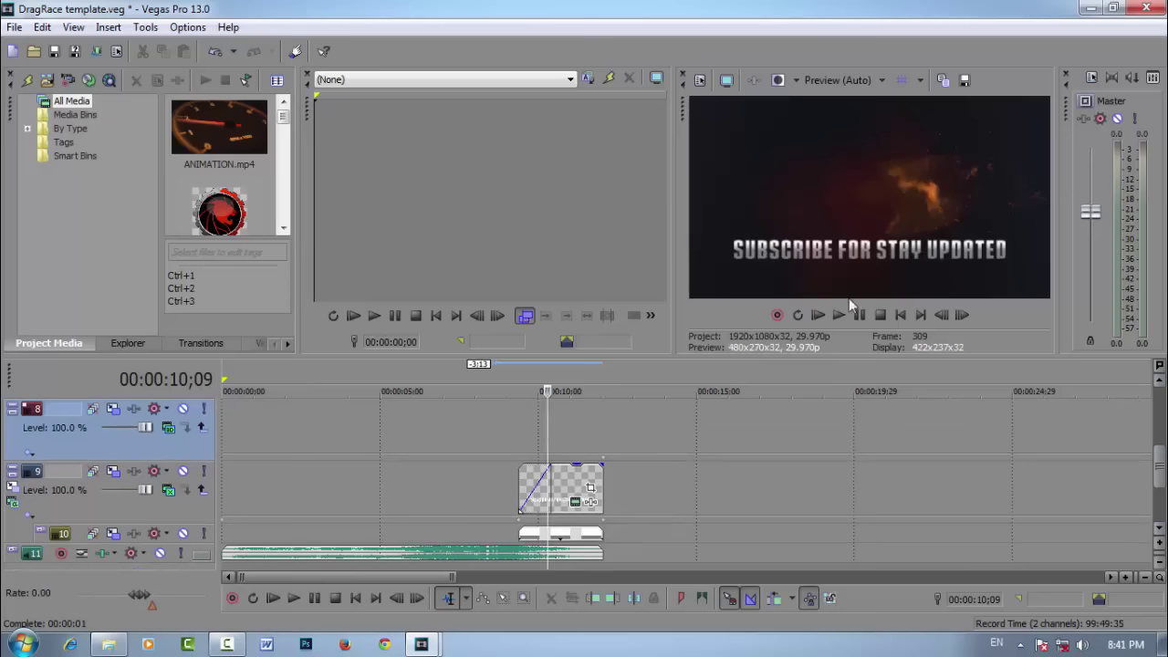
click(576, 503)
drag(692, 296, 354, 301)
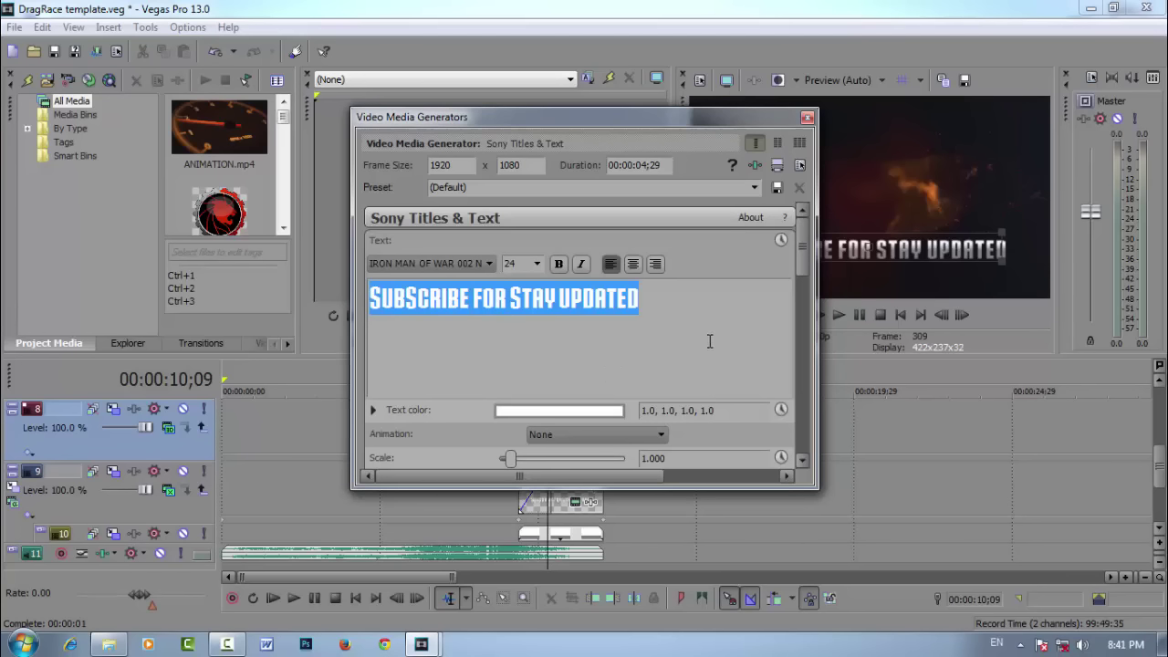
click(579, 412)
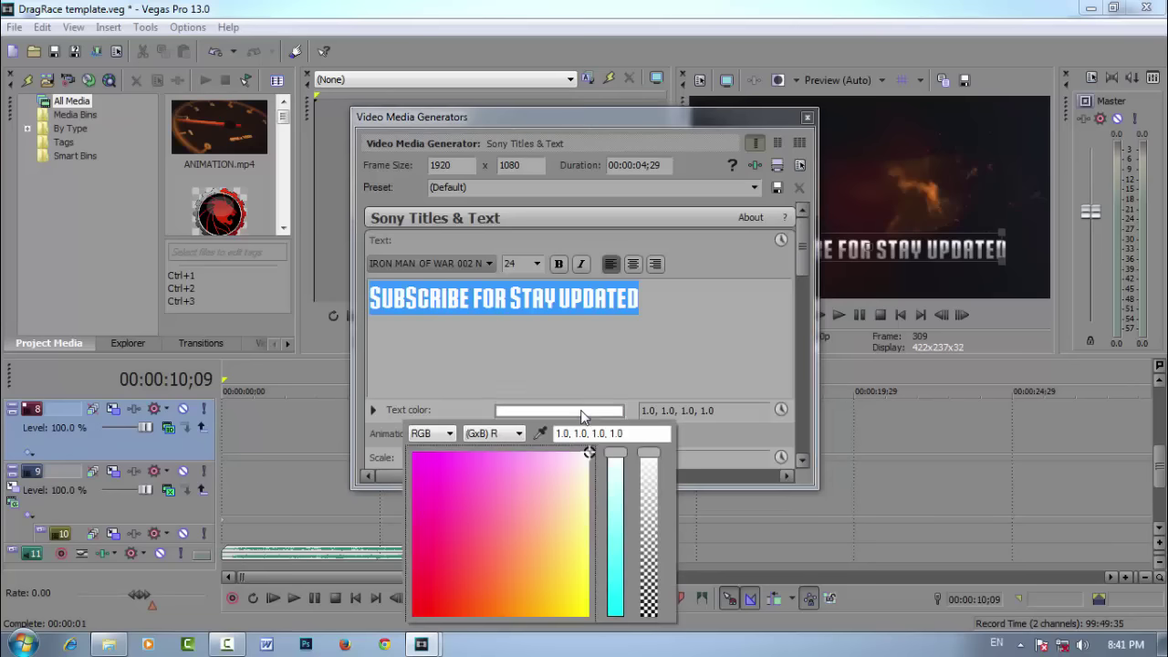
click(419, 607)
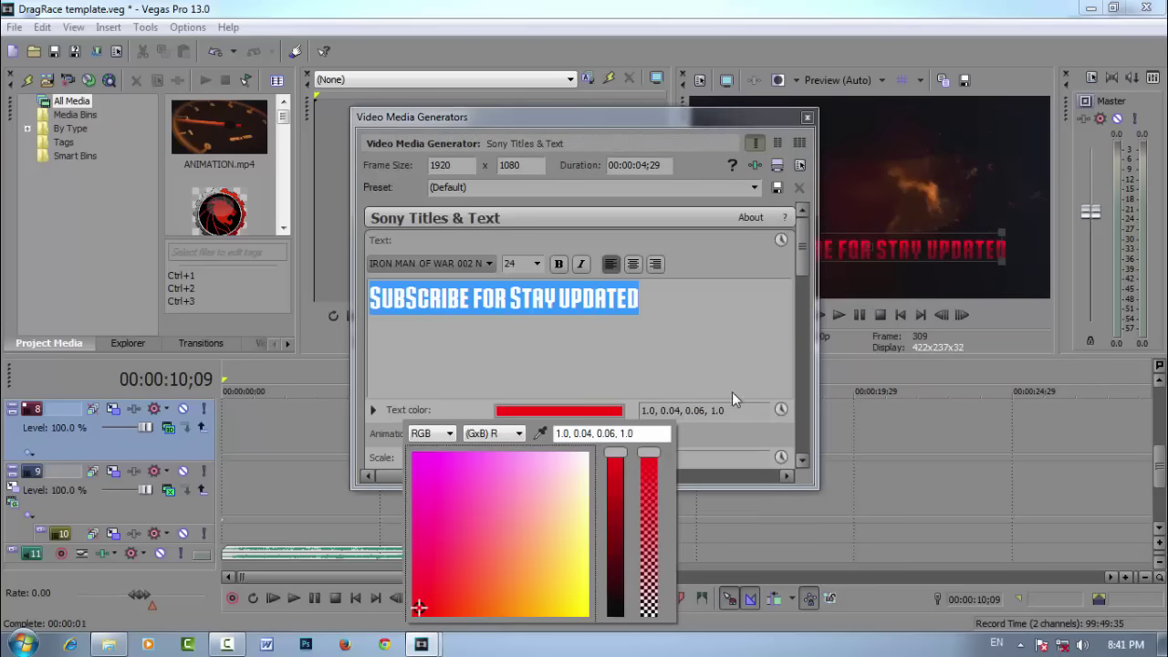
click(705, 327)
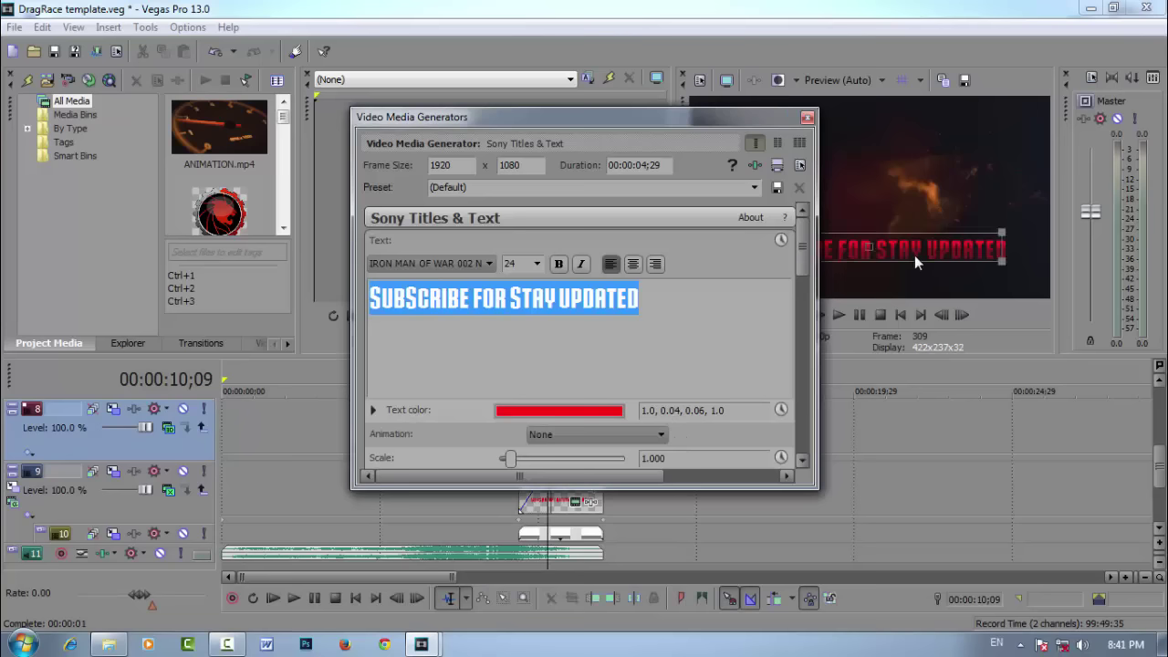
click(806, 119)
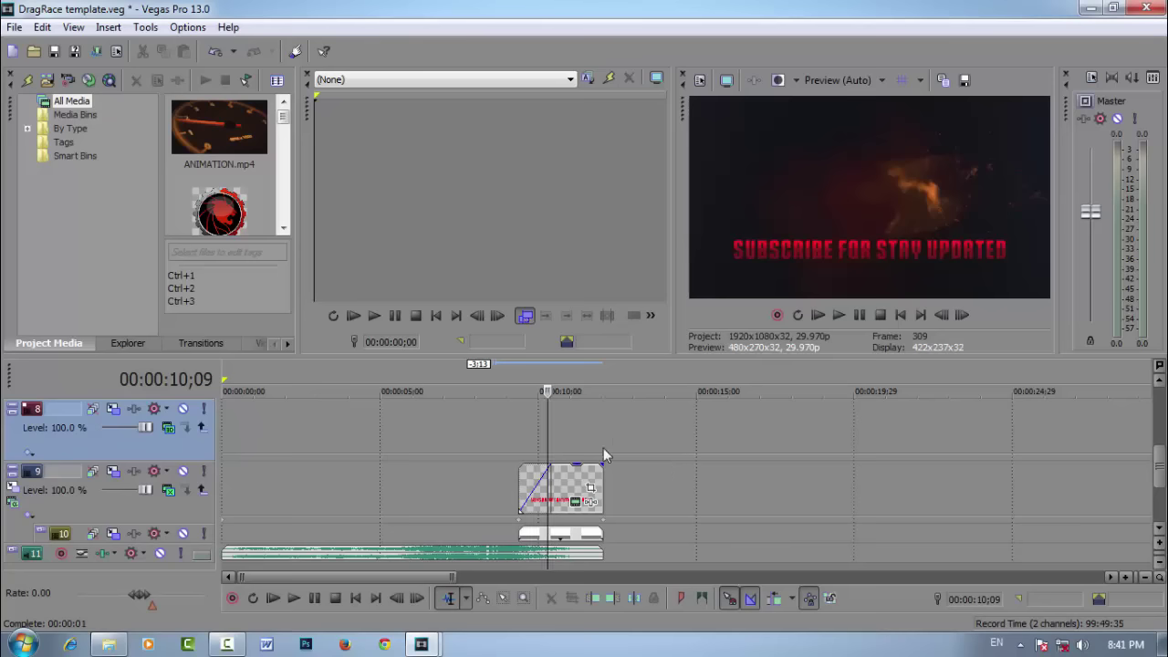
Step: Import the photo ggggggg.jpg from the desktop into the project media and place it on track 8 at the start of the tagline clip
click(241, 646)
click(362, 558)
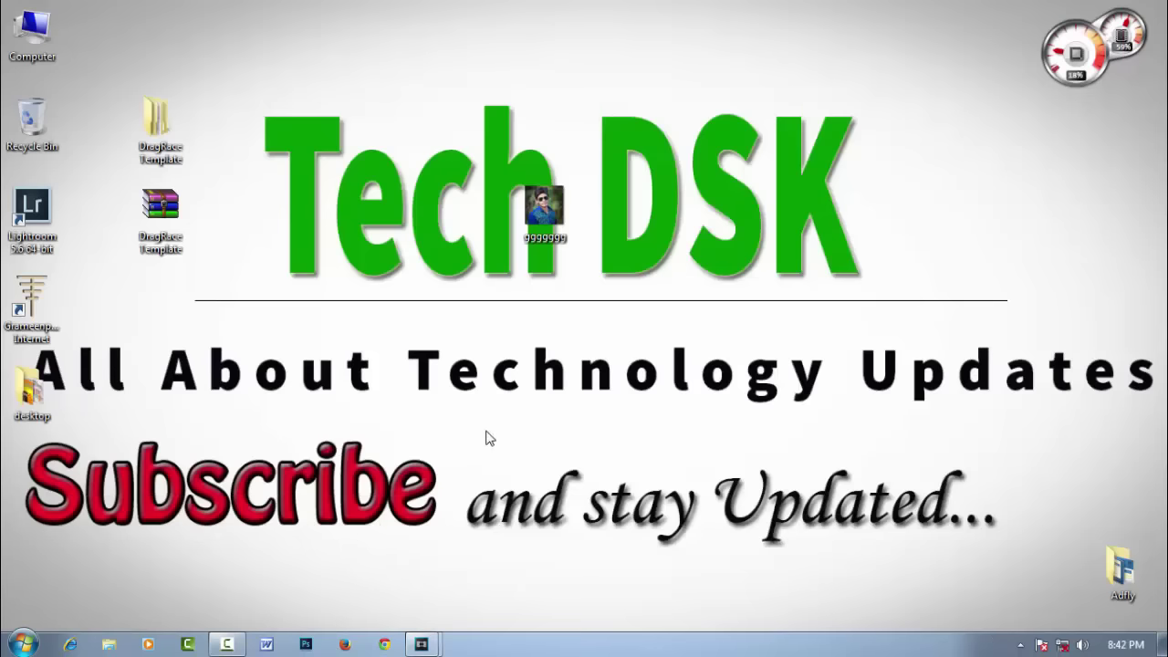
drag(546, 212, 533, 308)
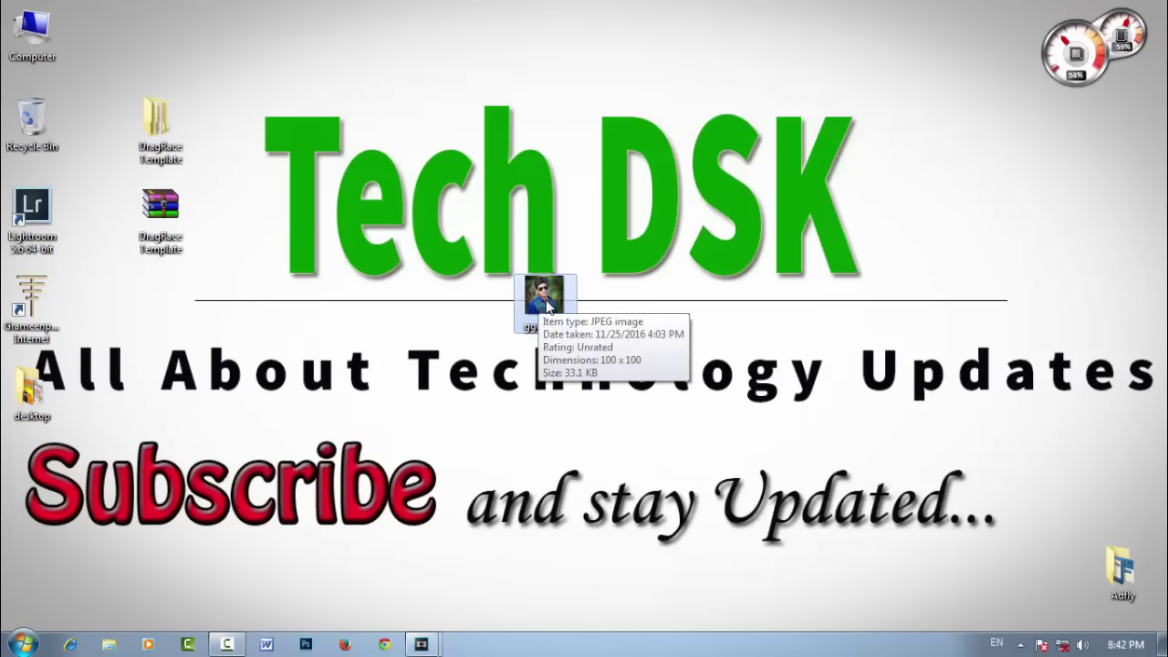
drag(550, 306, 215, 170)
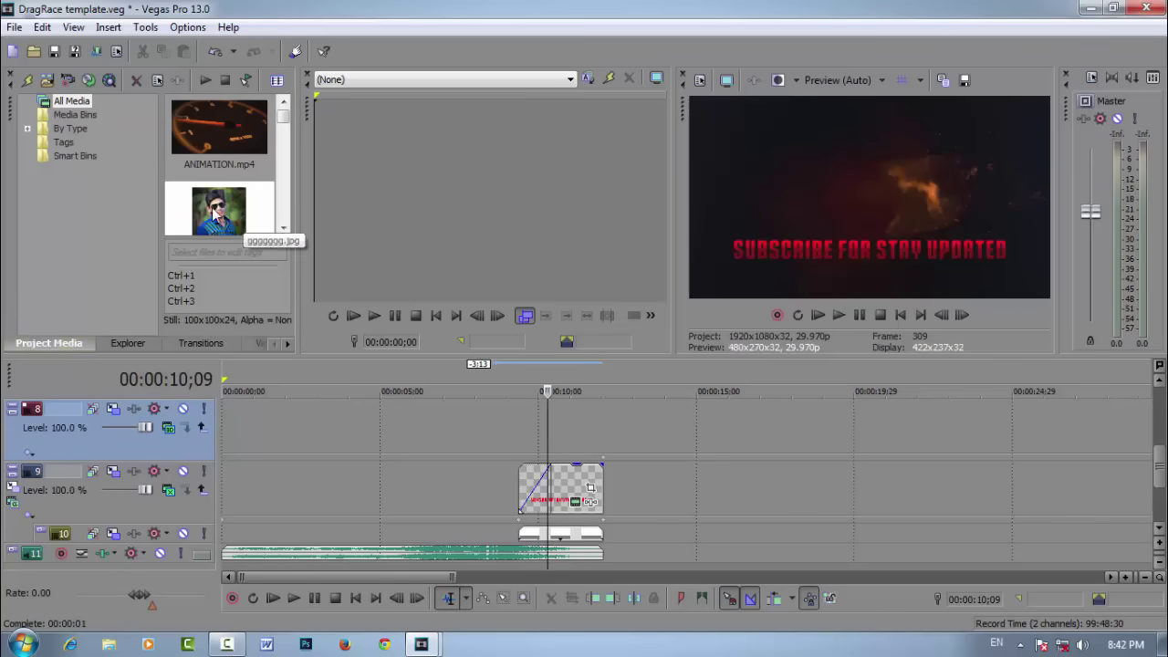
drag(223, 217, 527, 421)
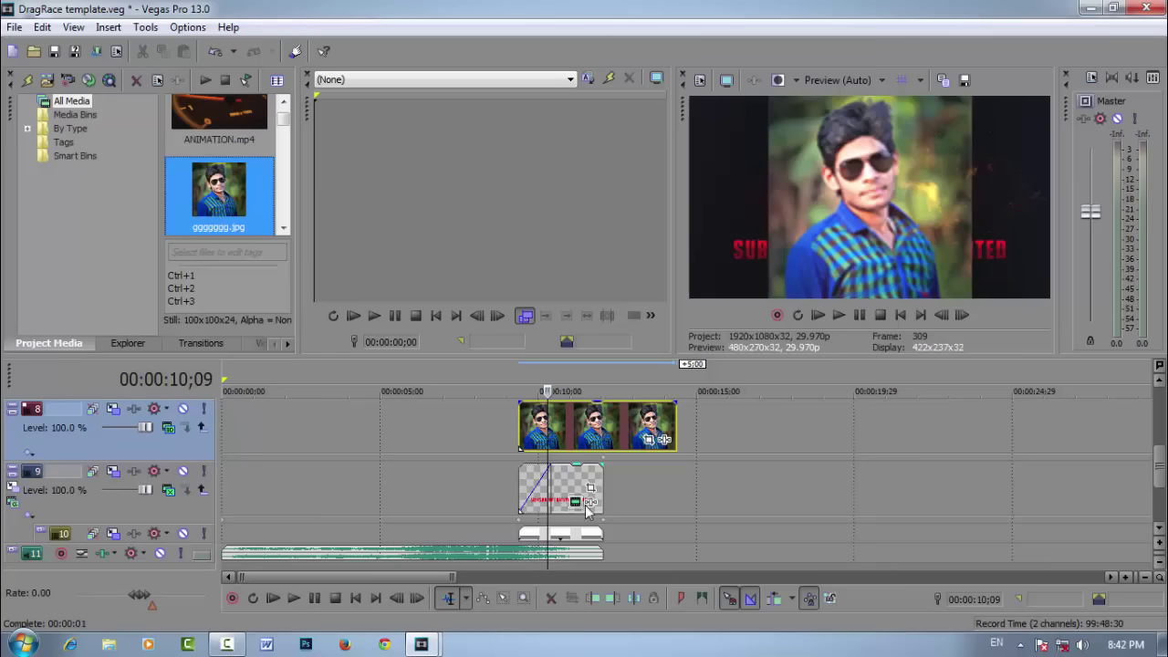
Step: Move the photo to track 9 and the tagline clip to track 8, aligning both with the start of the track 10 clip
click(526, 392)
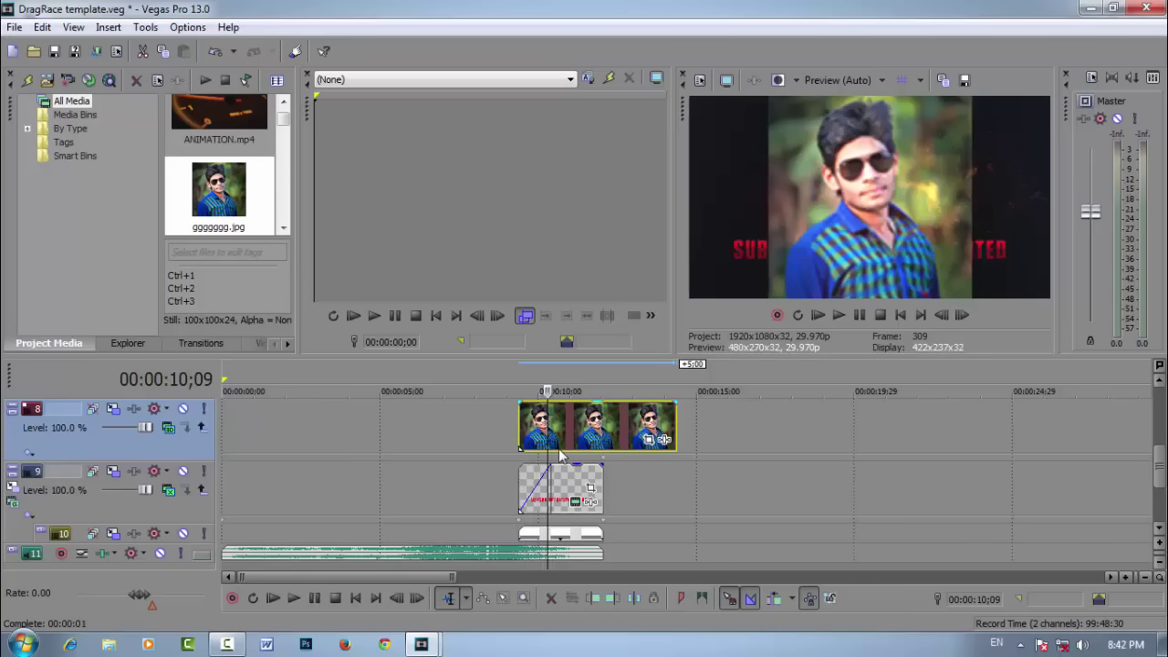
click(610, 428)
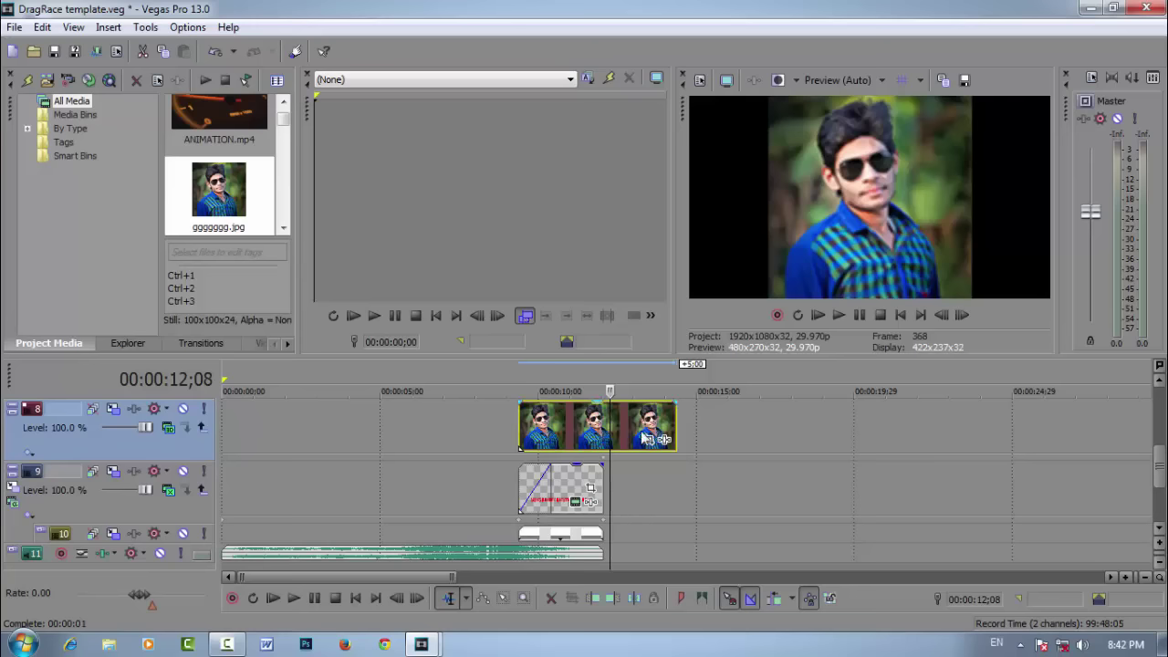
drag(645, 438, 730, 478)
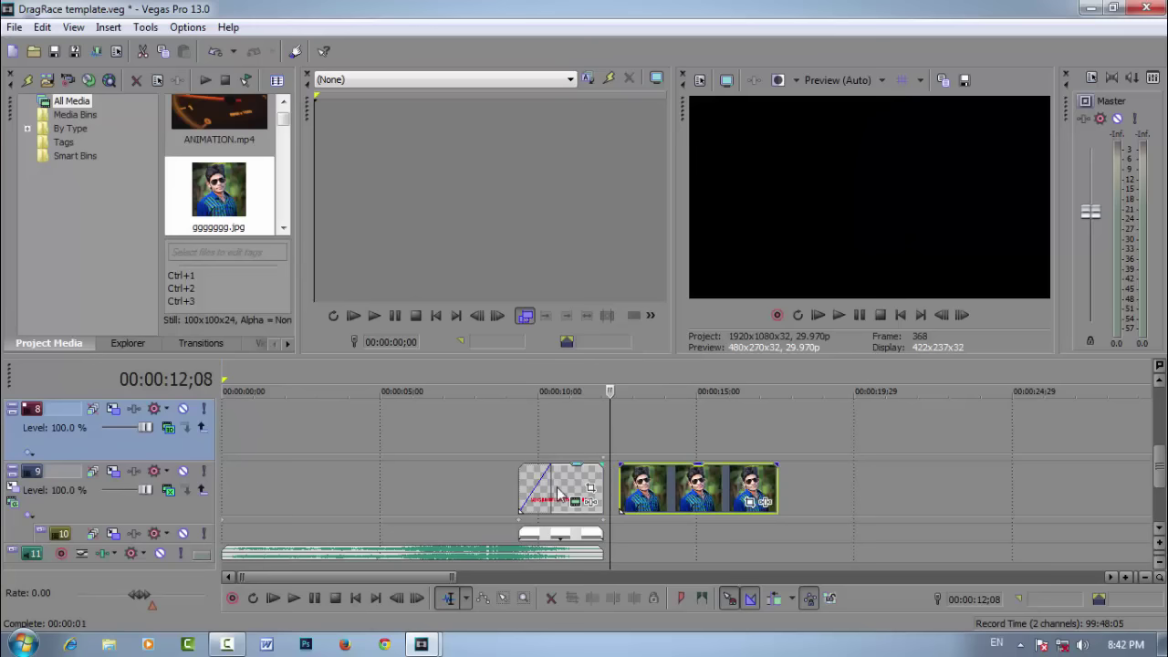
click(559, 492)
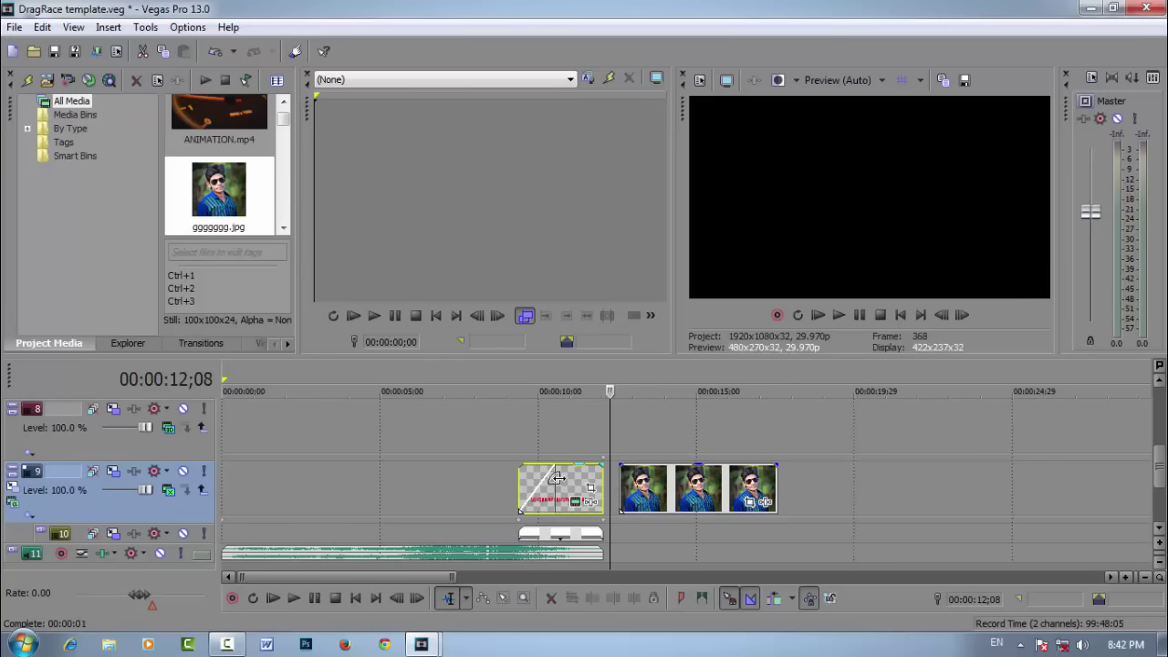
drag(572, 484, 559, 436)
drag(695, 488, 584, 486)
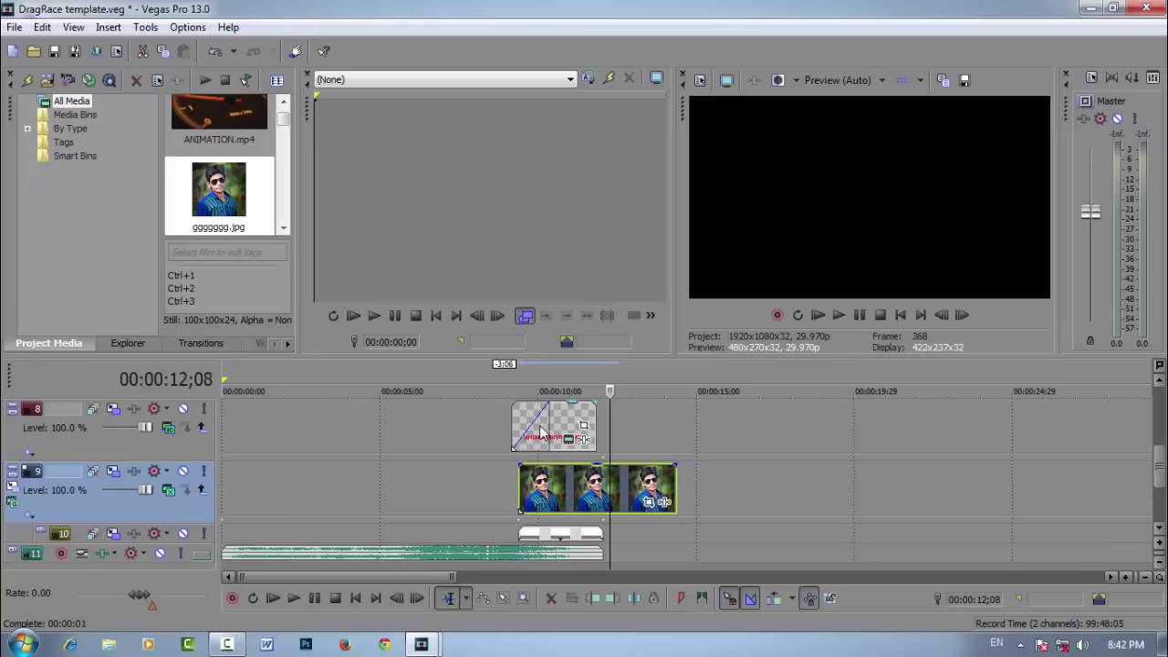
drag(541, 431, 546, 432)
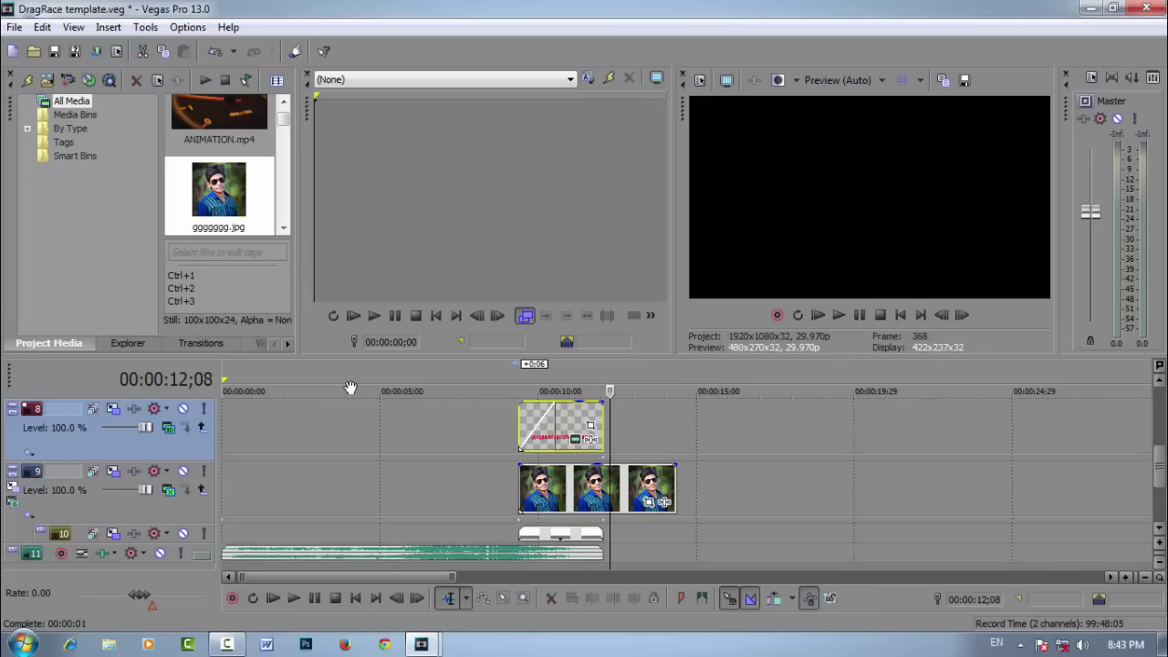
Step: Play the intro from near its beginning to check the photo and tagline, and pause after the end
scroll(283, 434, down, 1)
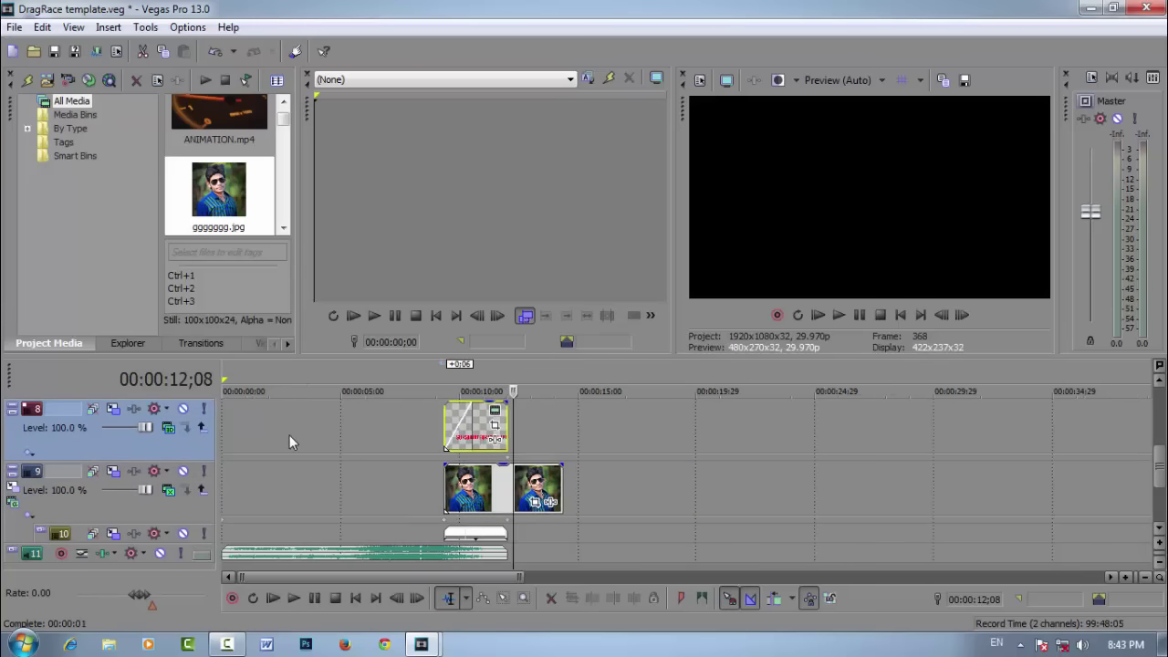
click(231, 399)
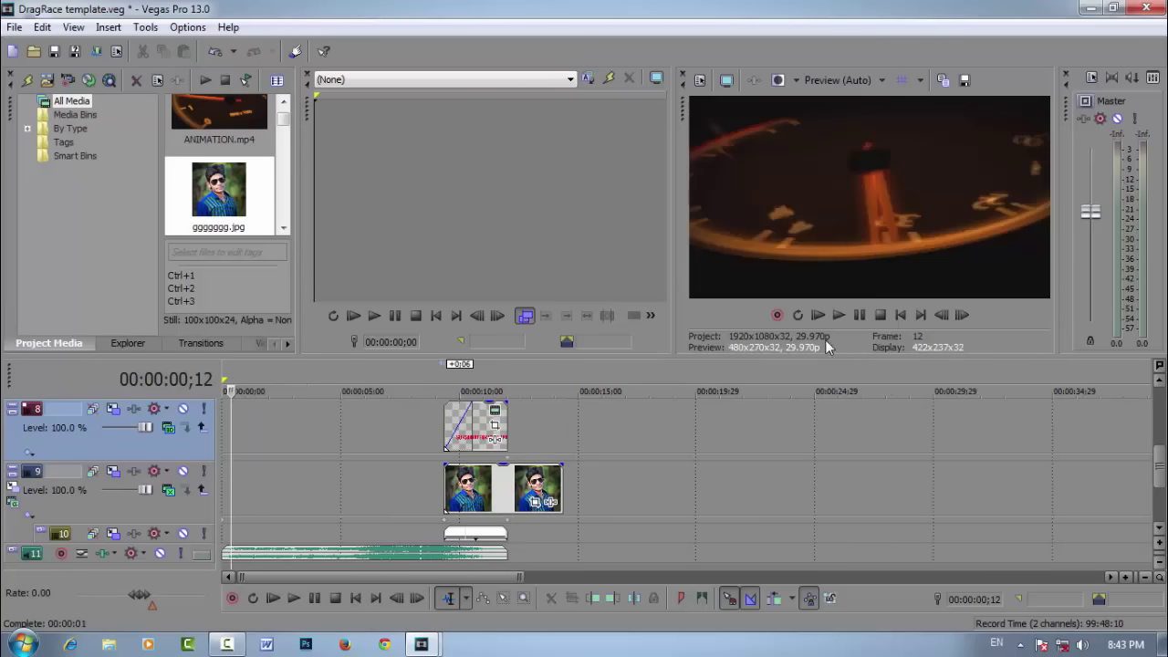
click(837, 315)
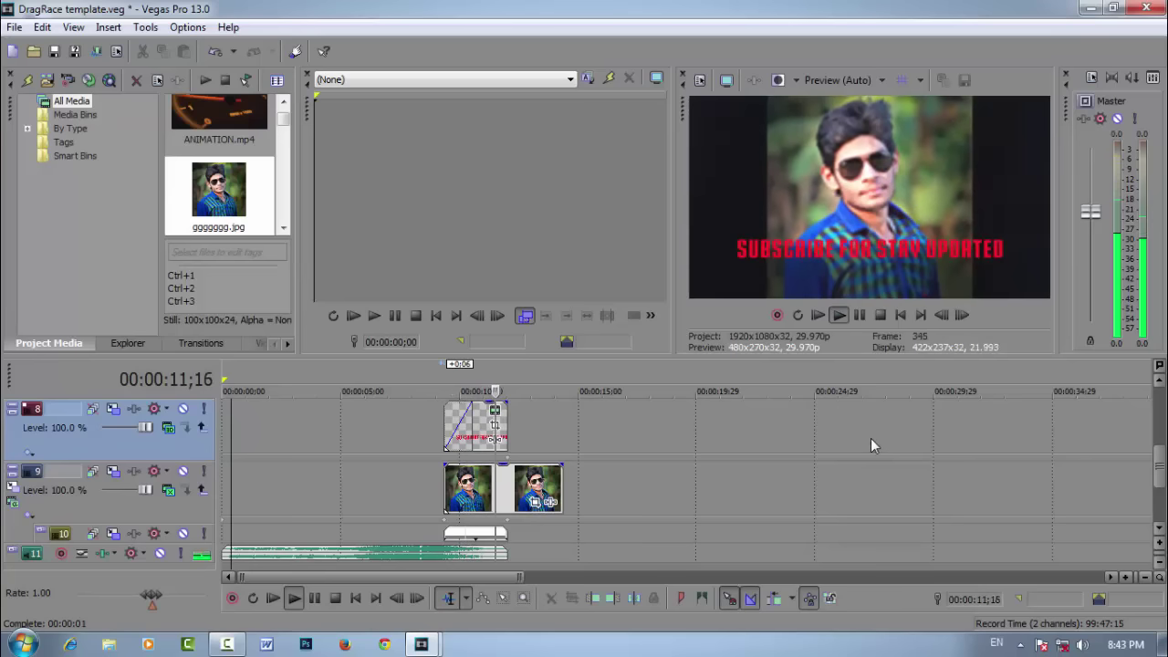
click(862, 318)
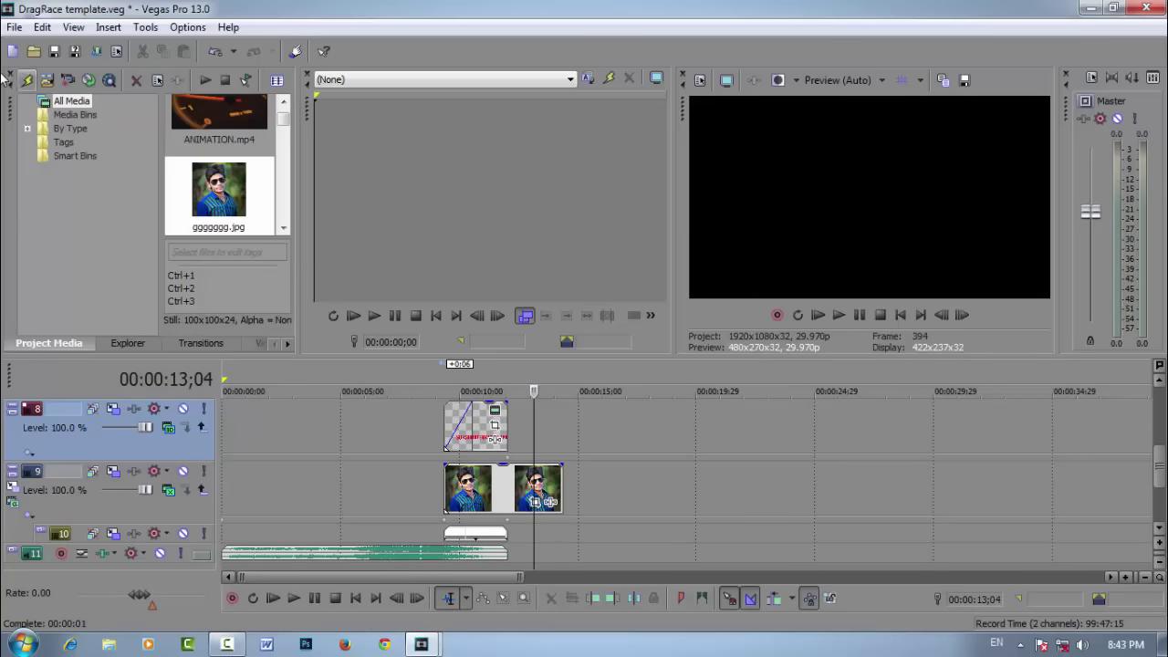
Step: Render the project as DragRace template.wmv using the Windows Media Video V11 template 6 Mbps HD 720-30p Video
click(15, 28)
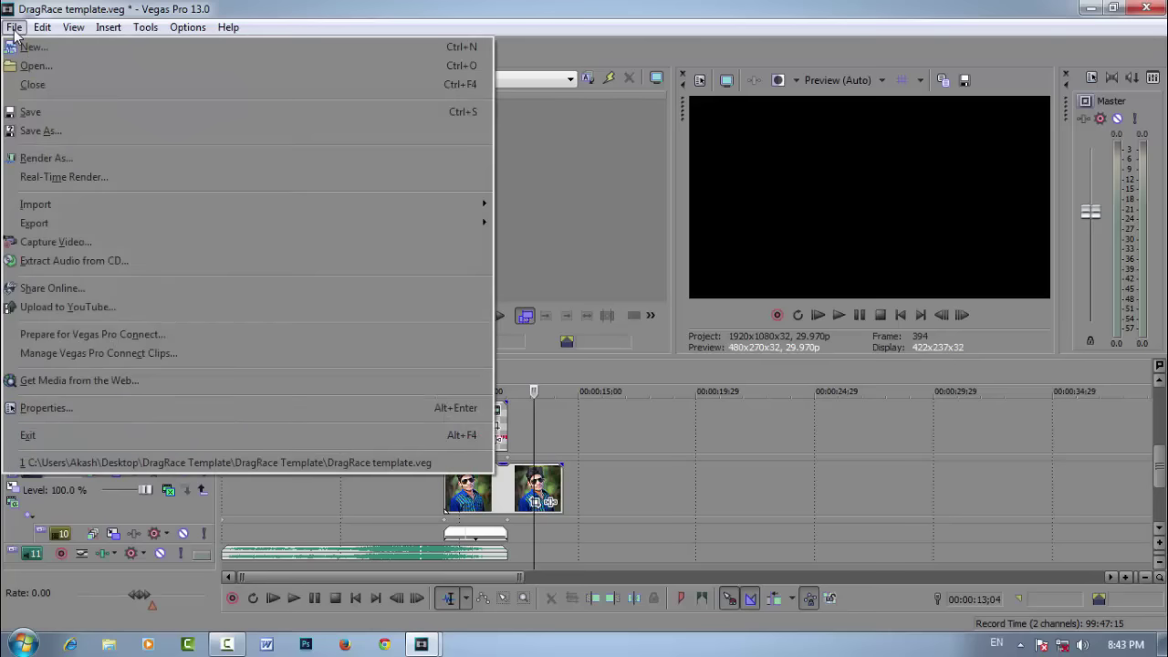
click(82, 160)
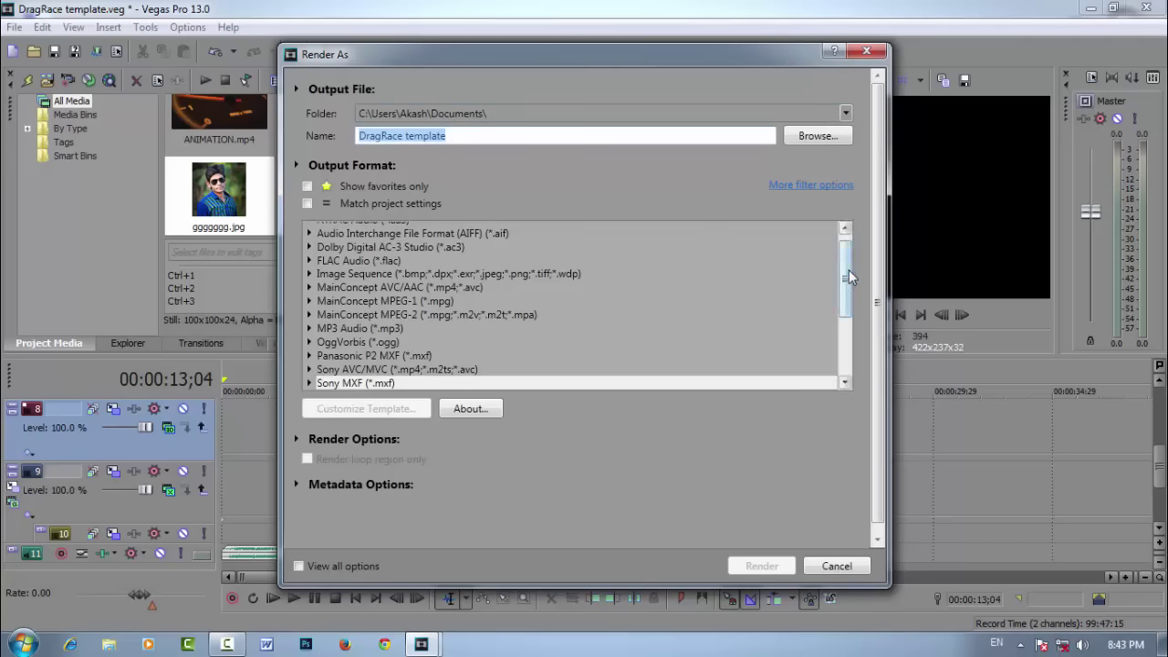
drag(846, 273, 846, 334)
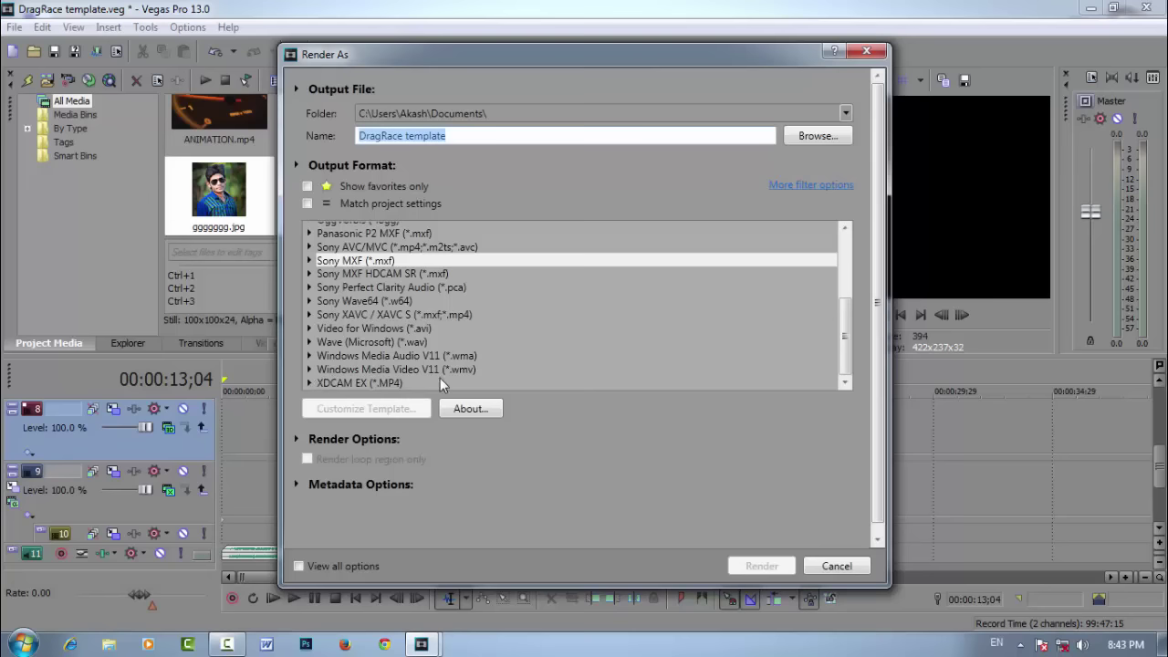
click(309, 370)
drag(840, 310, 847, 356)
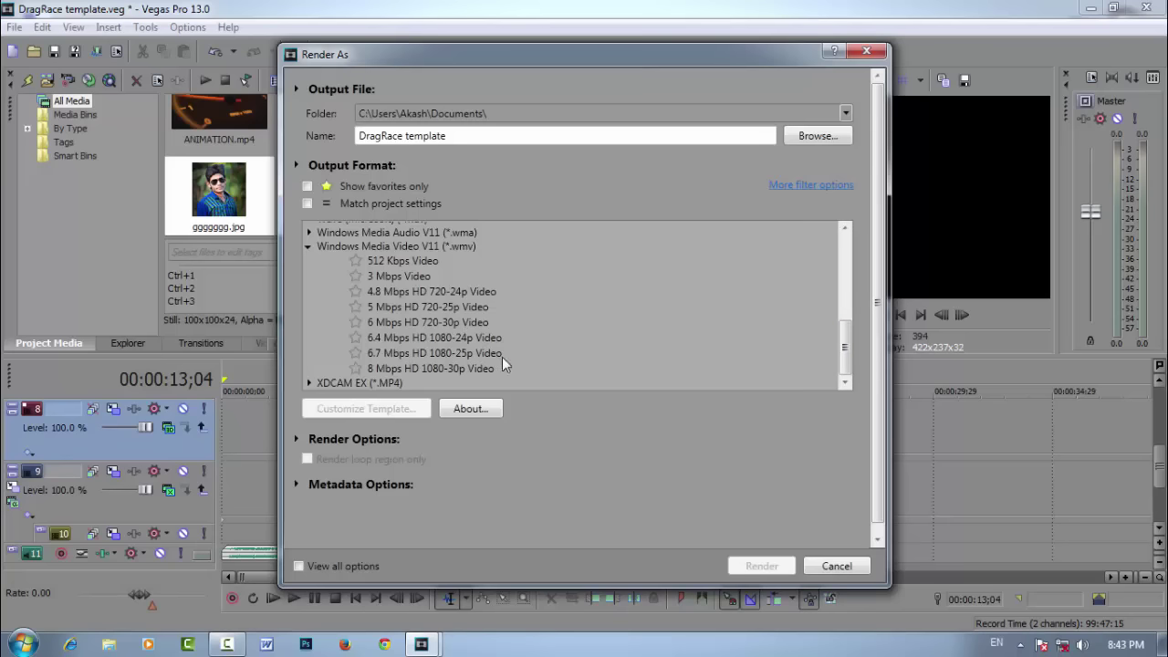
click(399, 323)
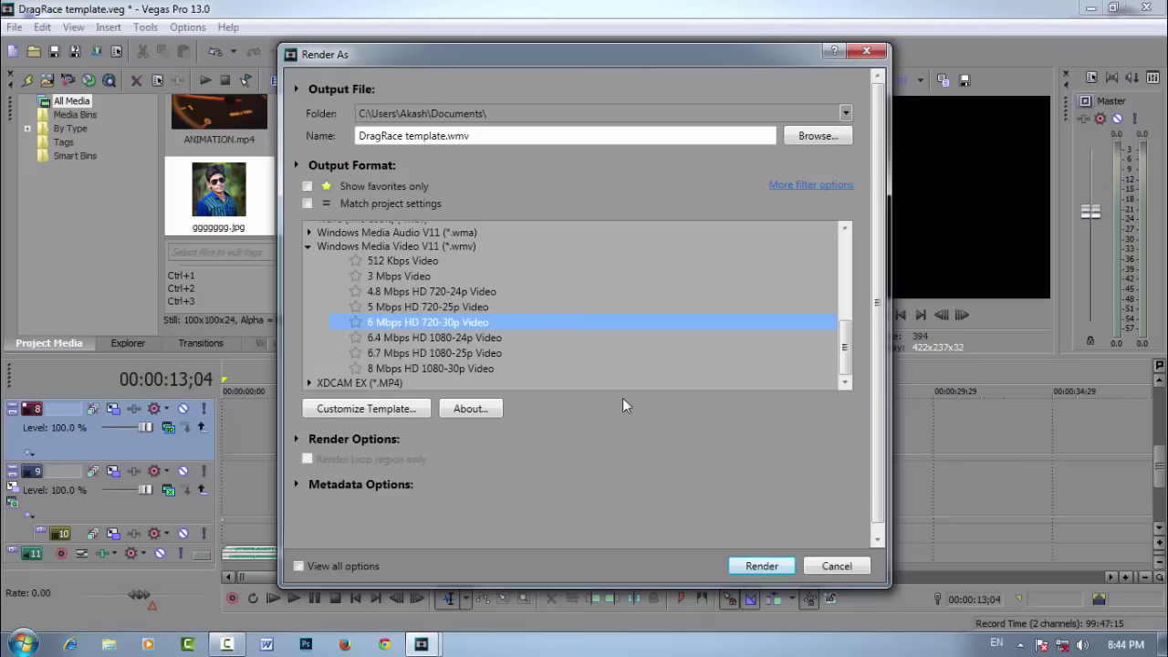
click(763, 565)
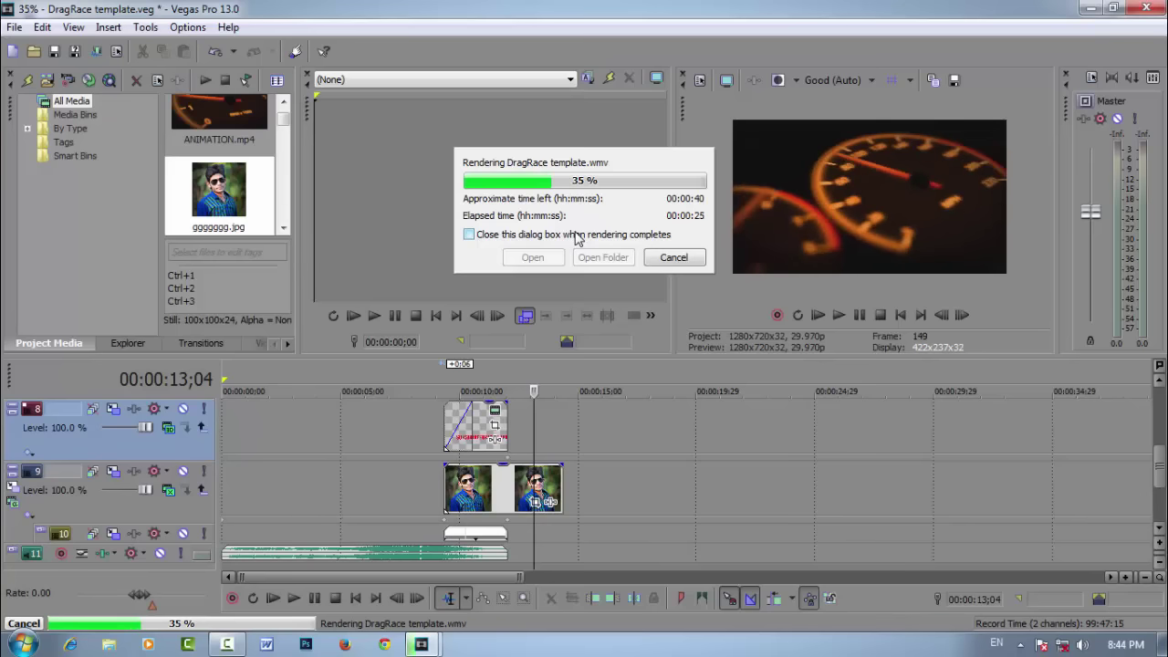
click(227, 646)
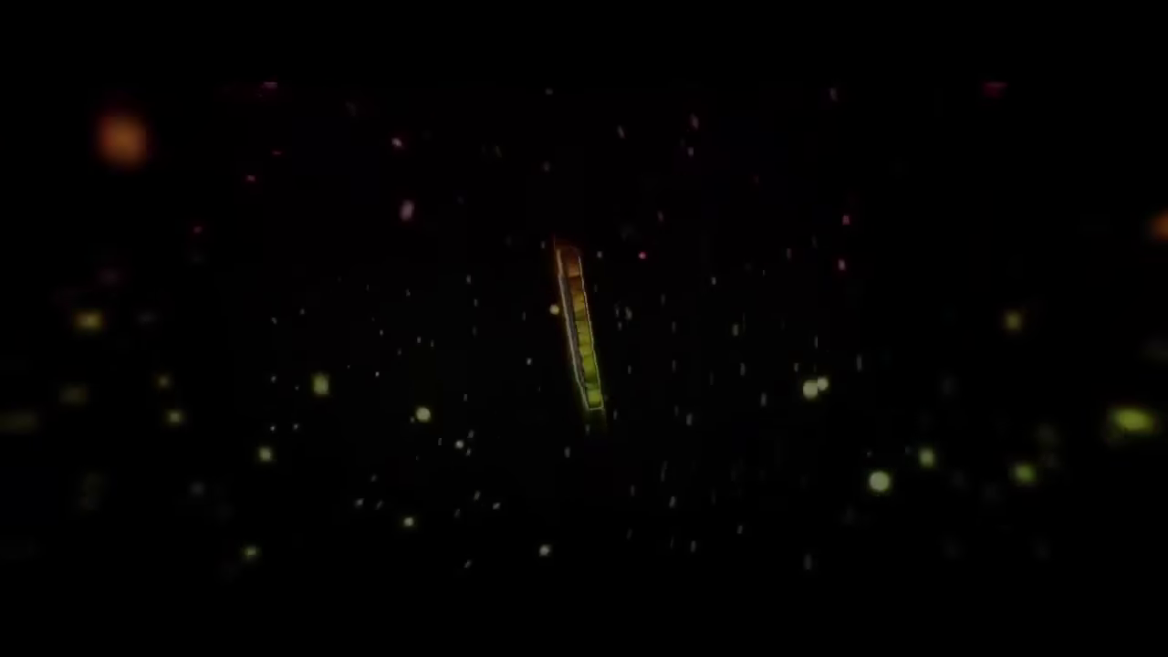